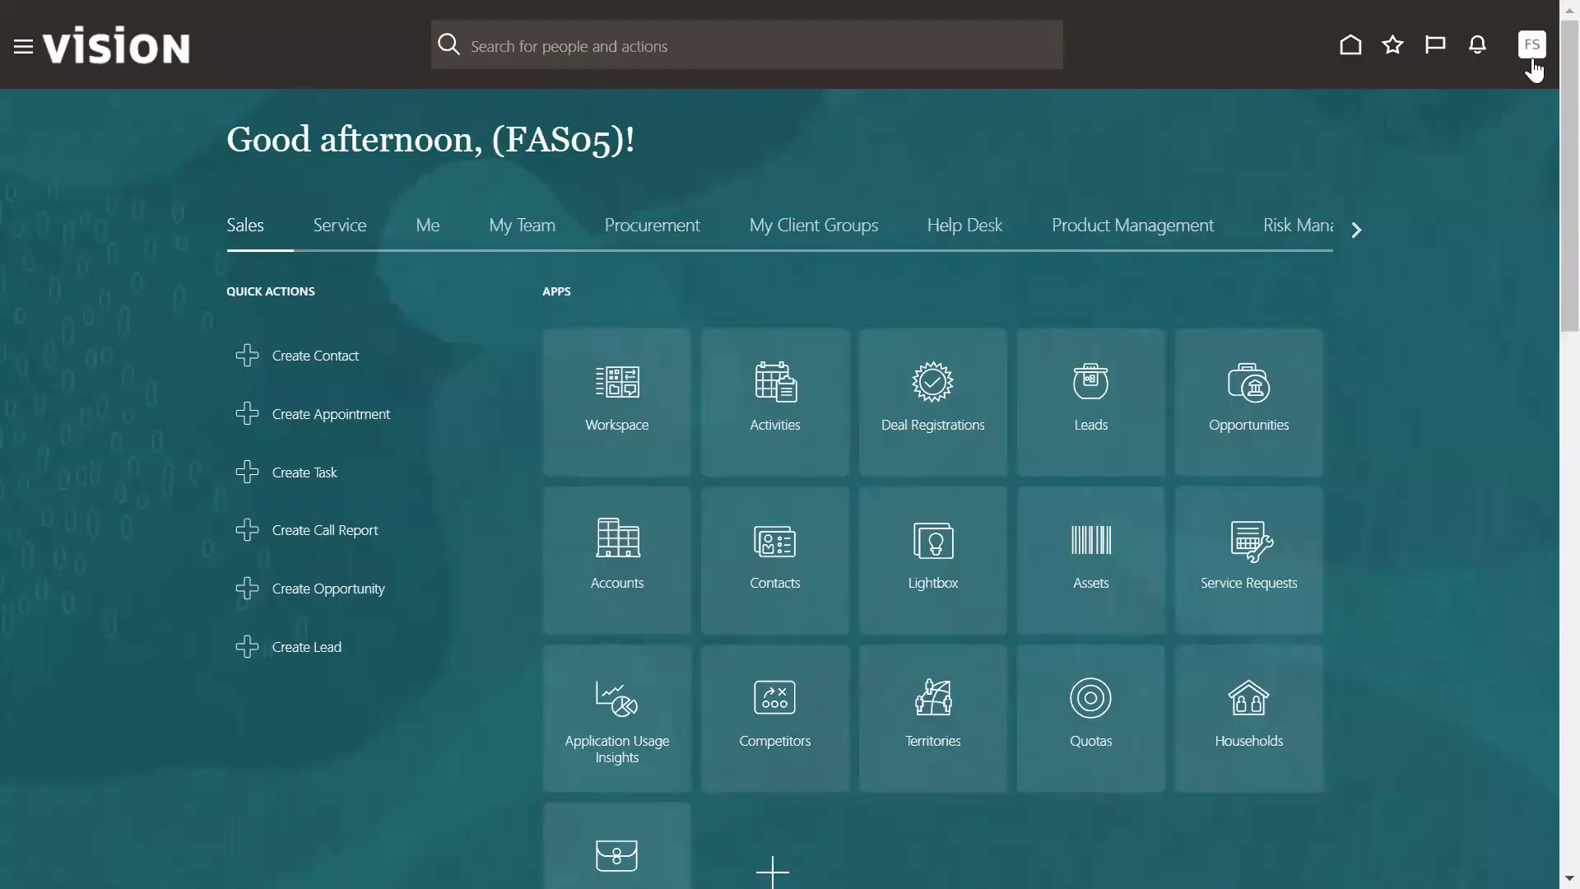
Go to Setup and Maintenance, pick Fusion Accounting Hub > Accounting Transformation > Configure Accounting Rules
{"action": "left_click", "coordinate": [1532, 49]}
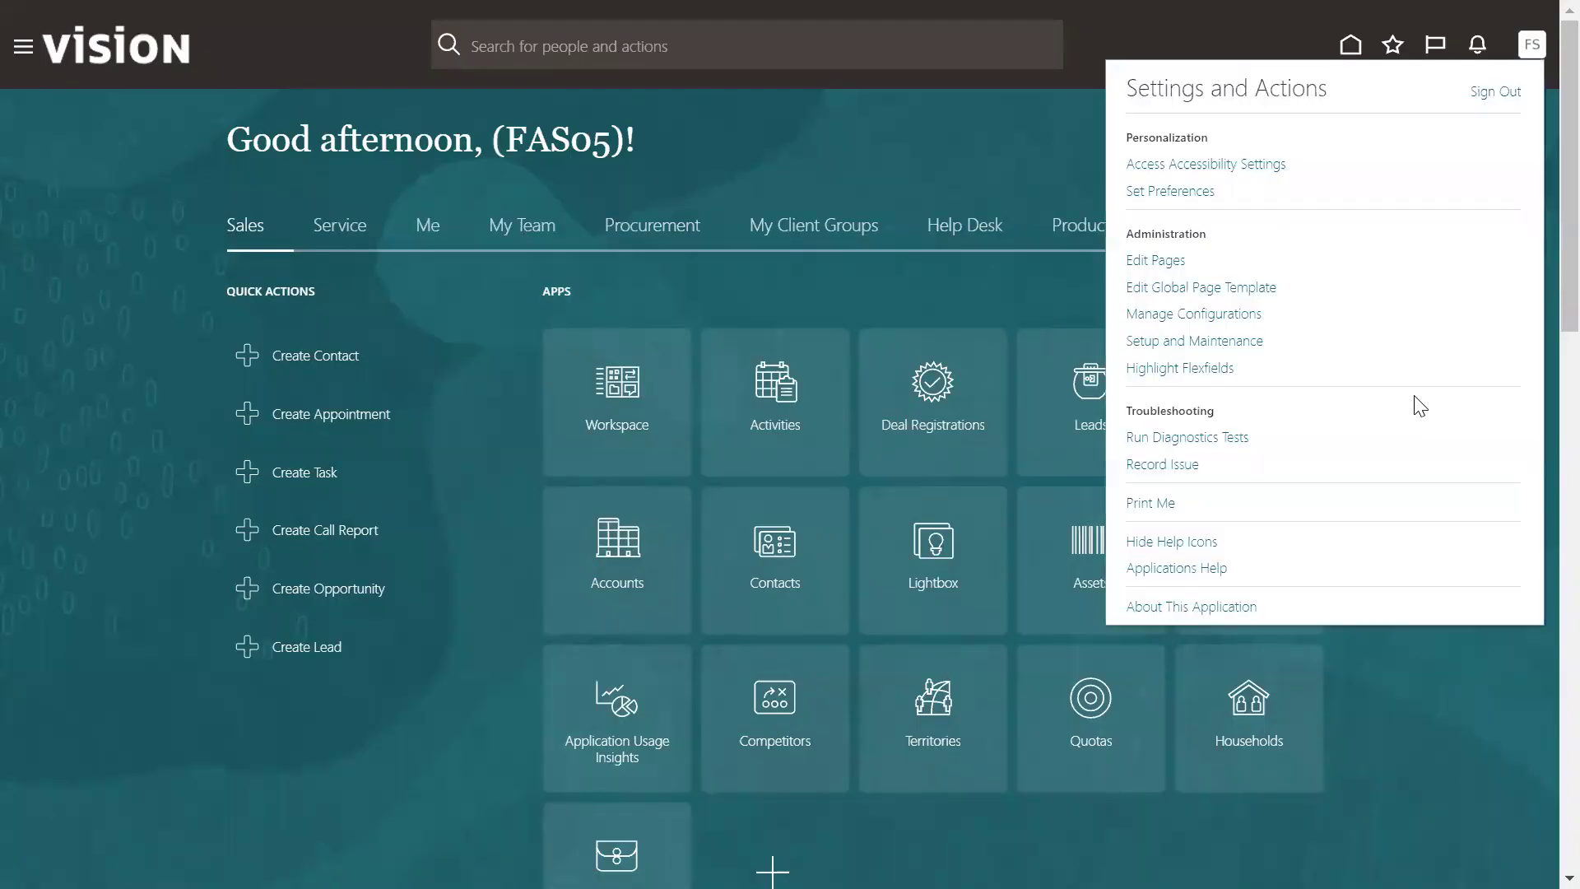
{"action": "left_click", "coordinate": [1195, 342]}
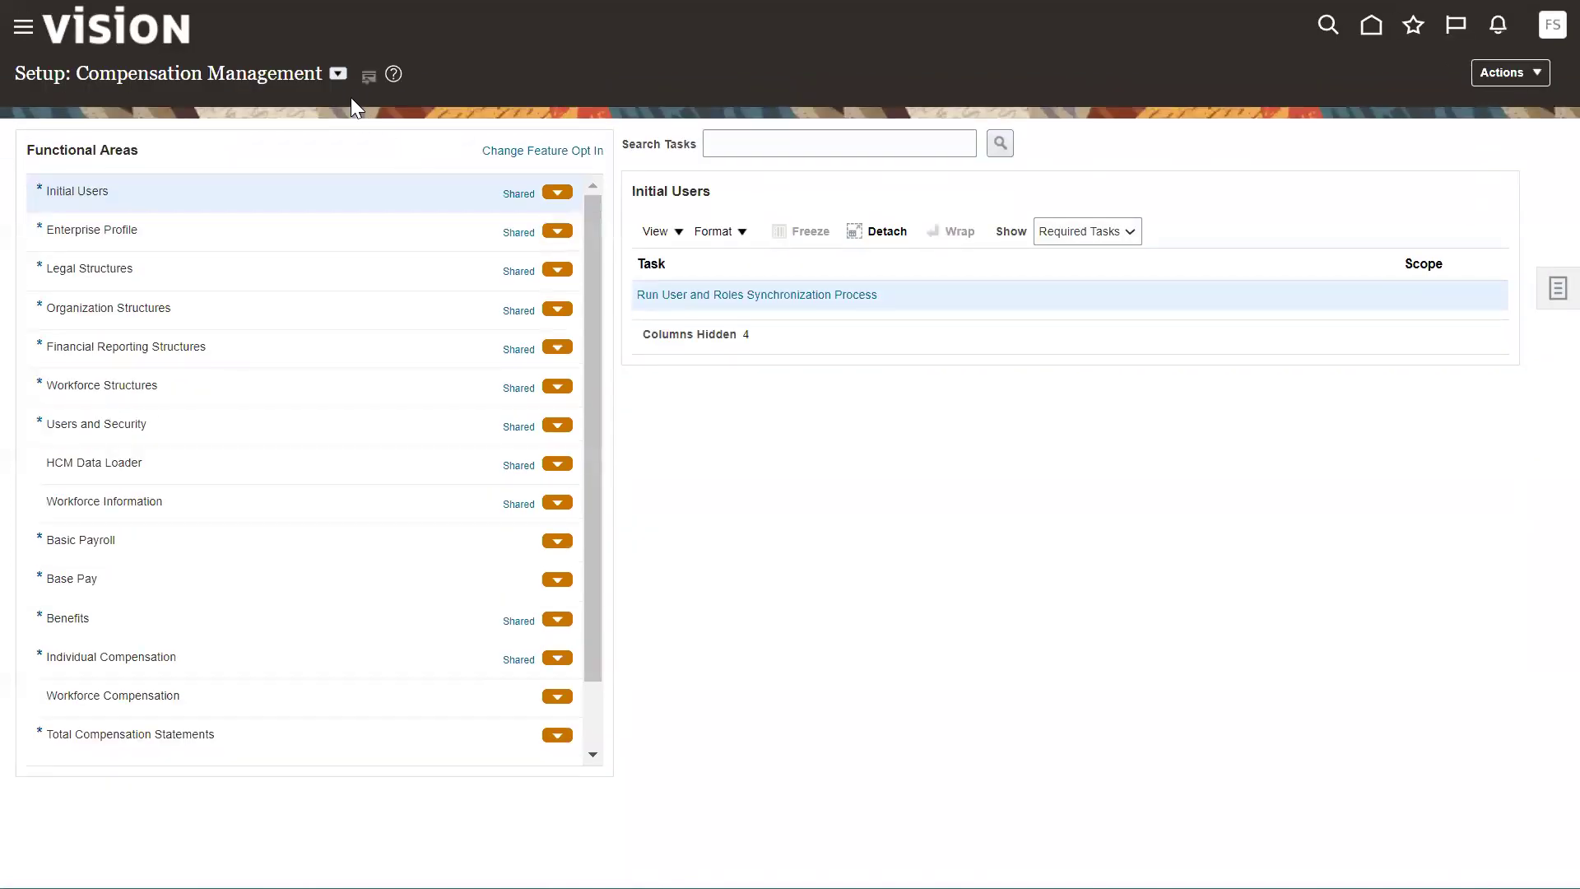
{"action": "left_click", "coordinate": [338, 73]}
{"action": "left_click", "coordinate": [381, 234]}
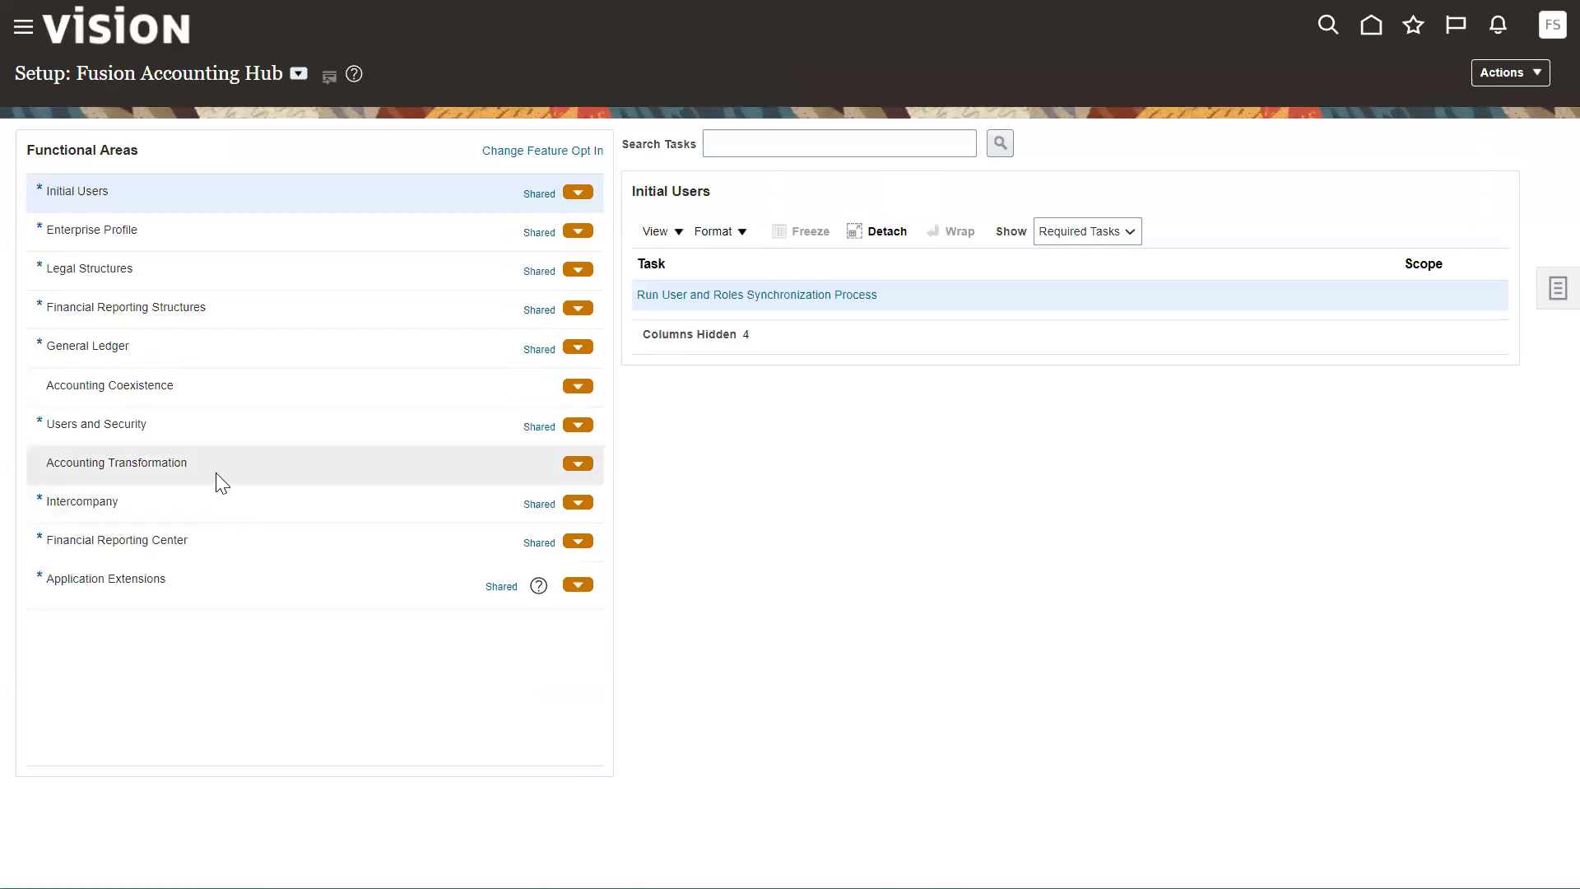
{"action": "left_click", "coordinate": [216, 472]}
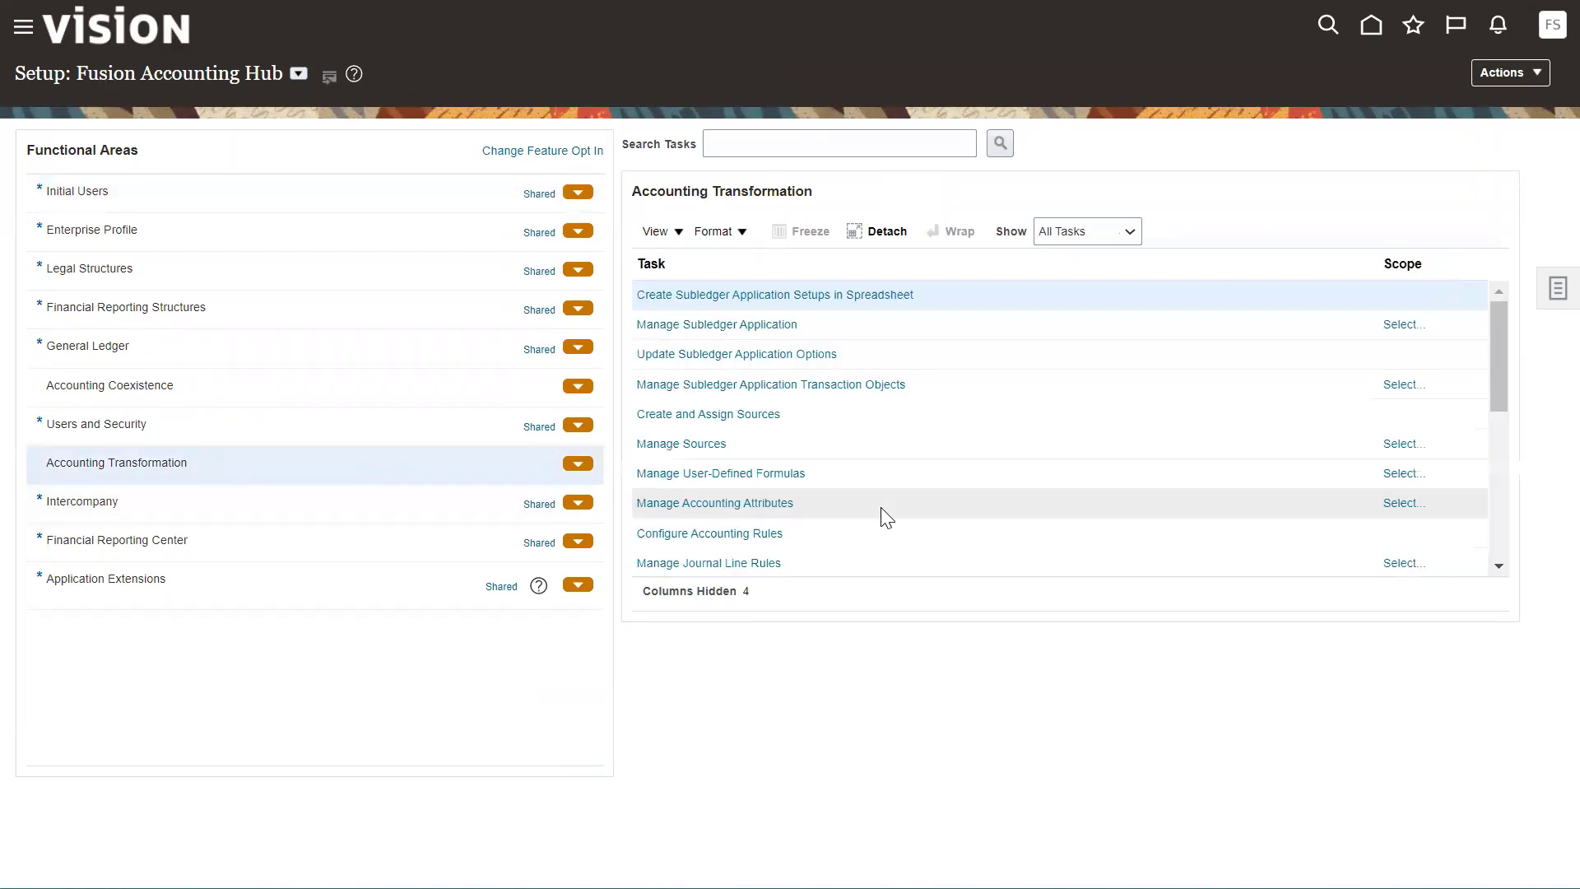
{"action": "left_click", "coordinate": [710, 535]}
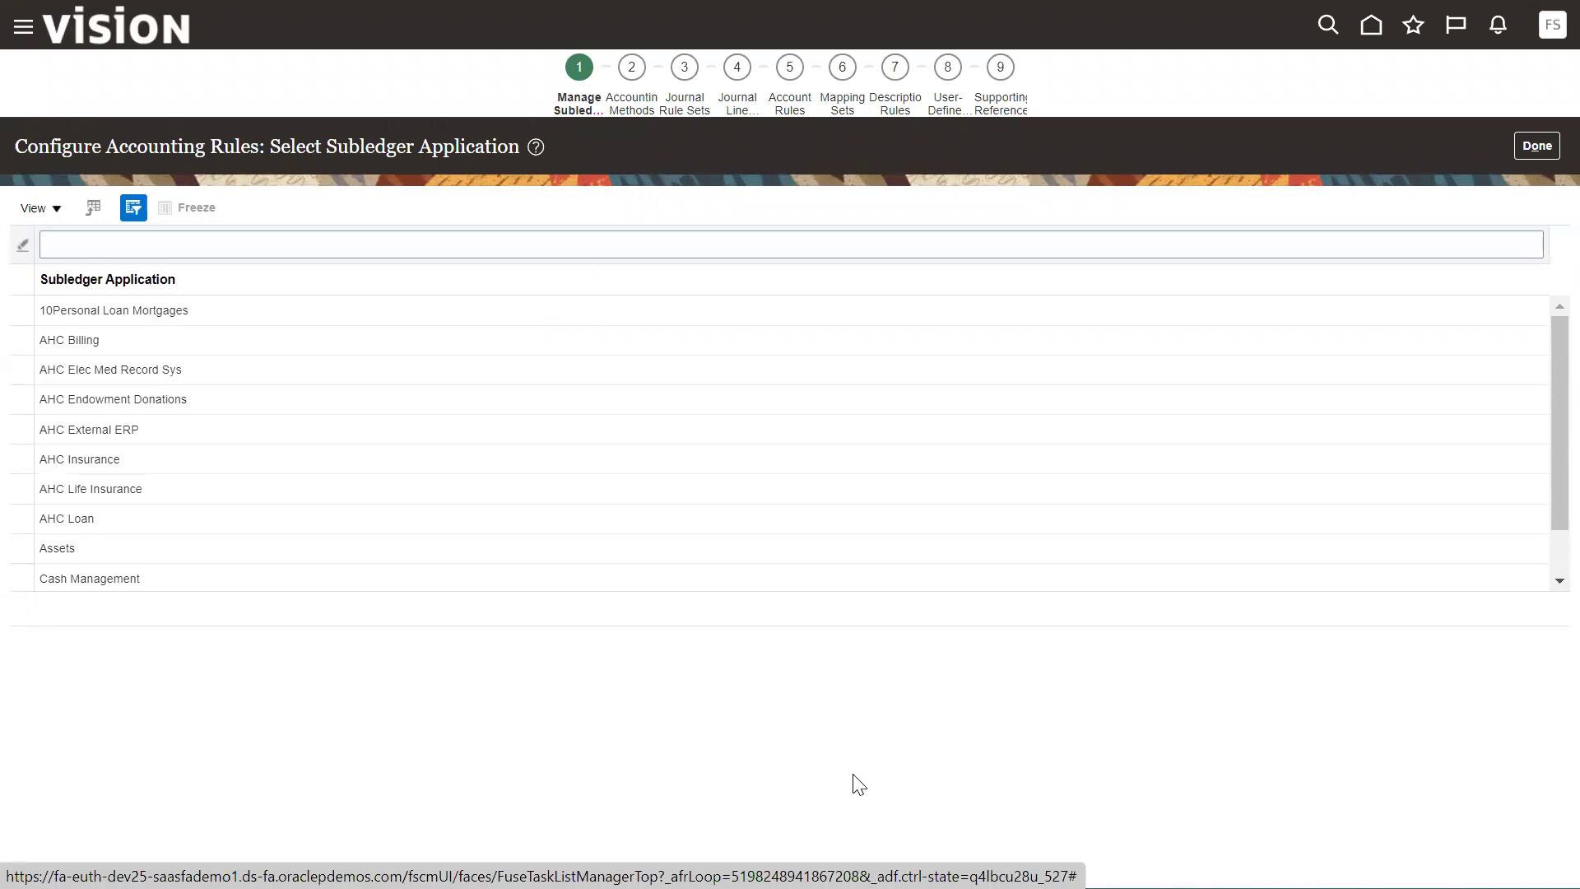
Filter subledger applications for 'persona', select Personal Loan, and move to the Account Rules step
{"action": "left_click", "coordinate": [526, 247]}
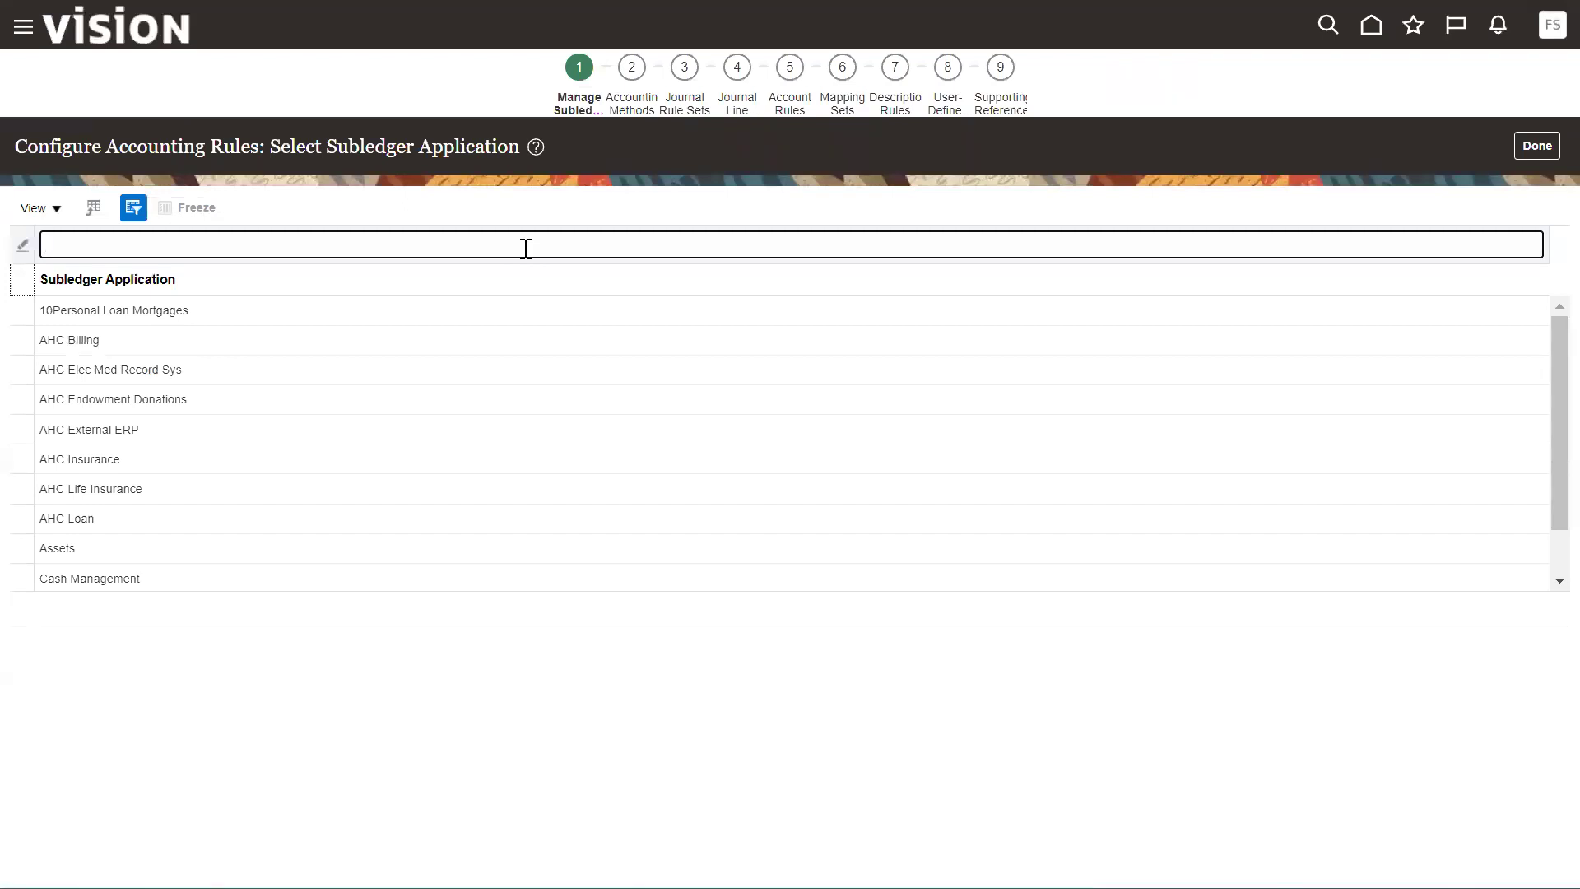
{"action": "type", "text": "personal"}
{"action": "key", "text": "Return"}
{"action": "left_click", "coordinate": [212, 316]}
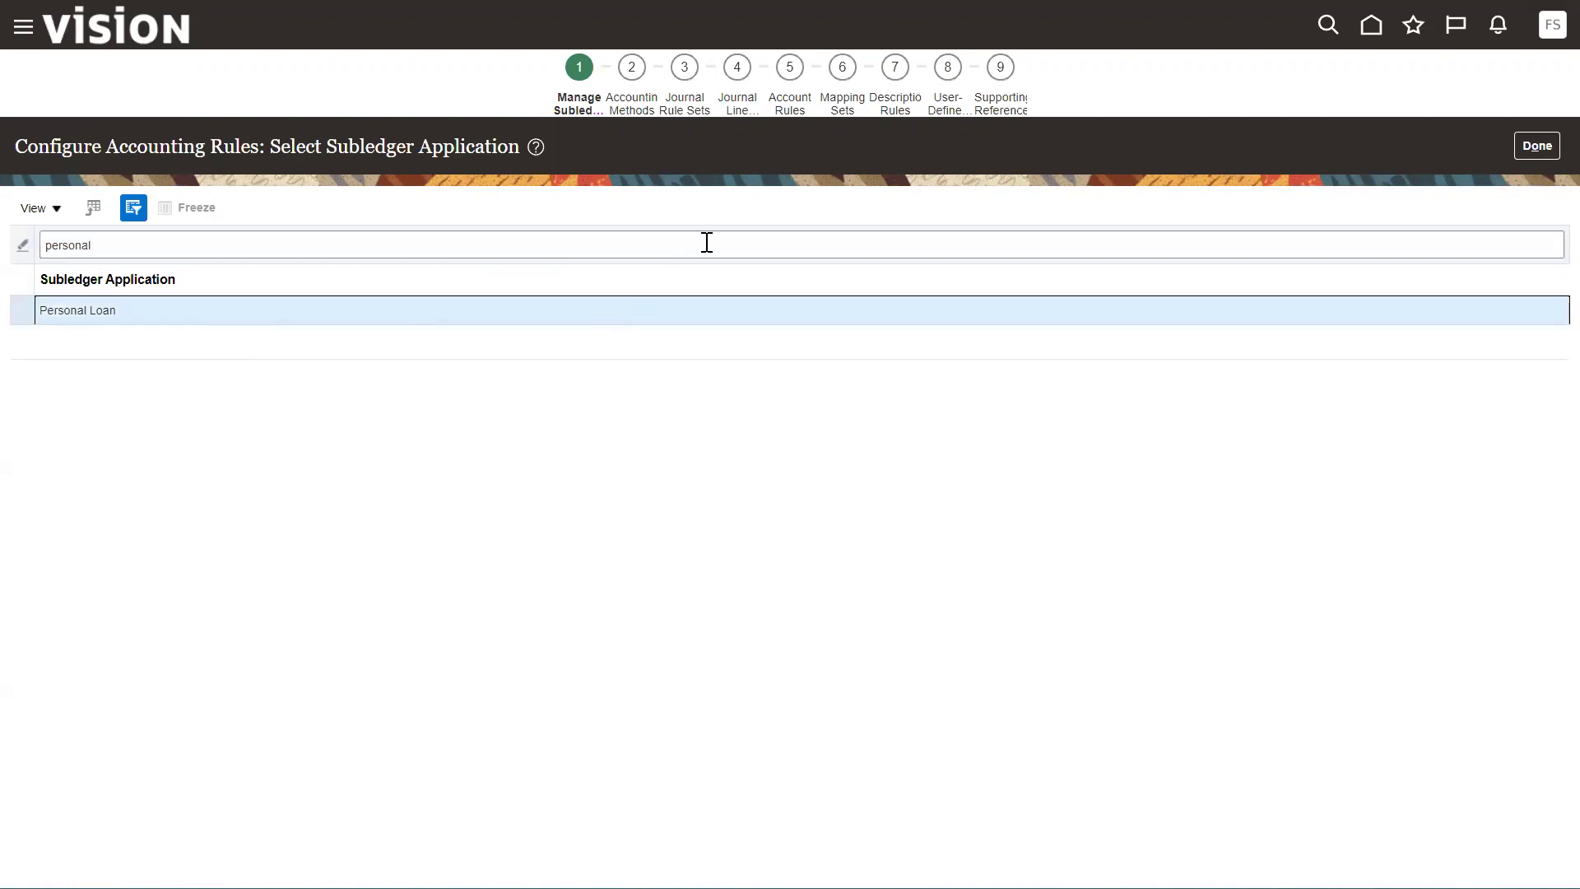
{"action": "left_click", "coordinate": [792, 107]}
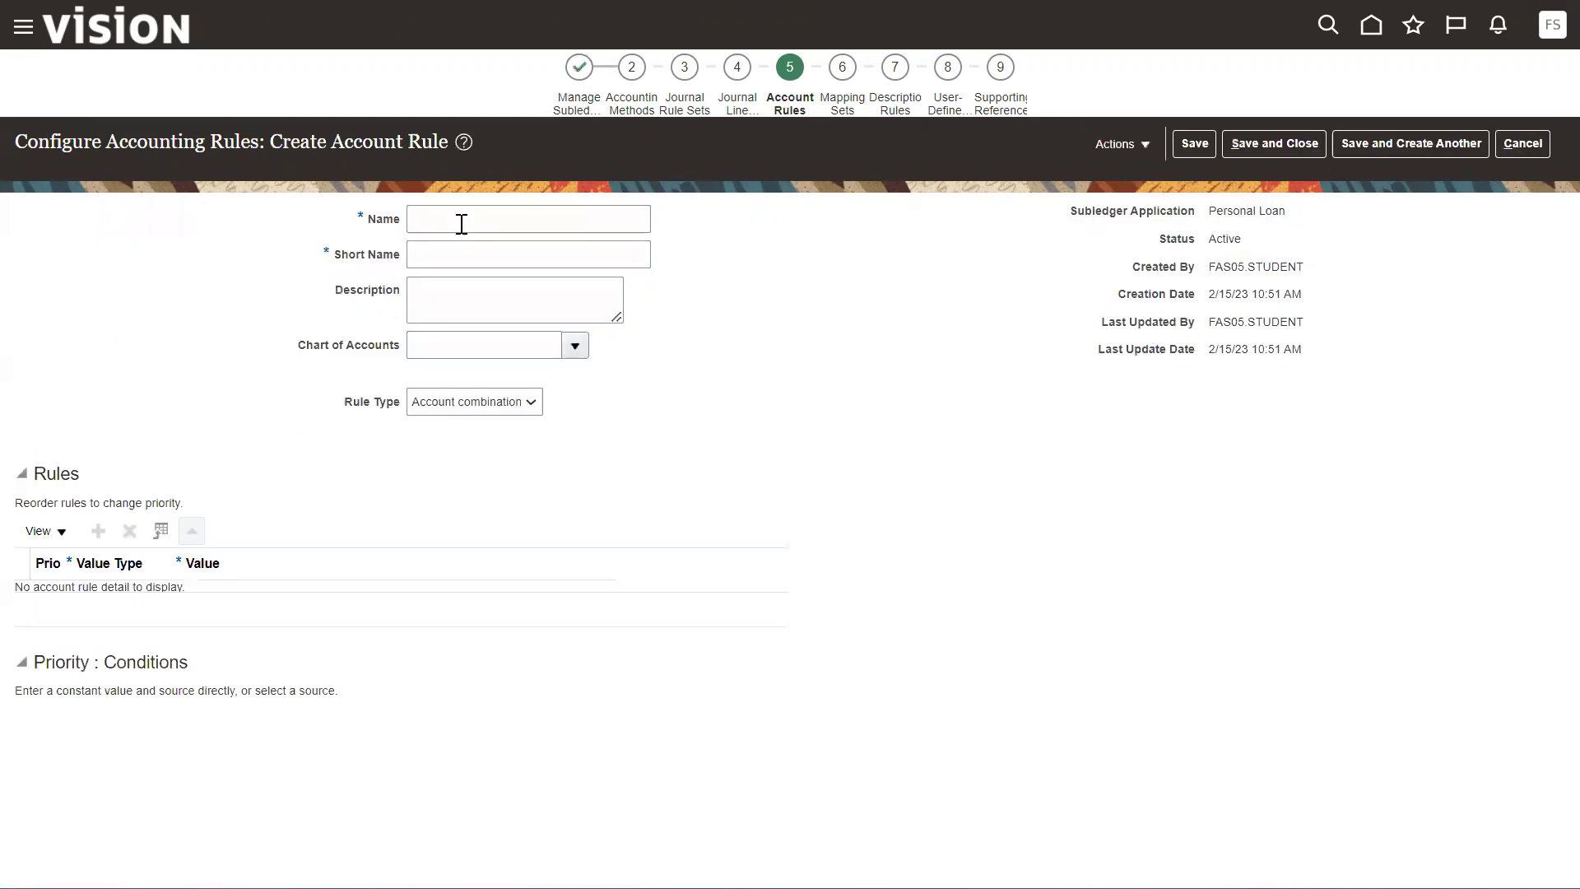
Name the account rule 'Rate Type' with short name 'RATE_TYPE'
{"action": "left_click", "coordinate": [462, 221]}
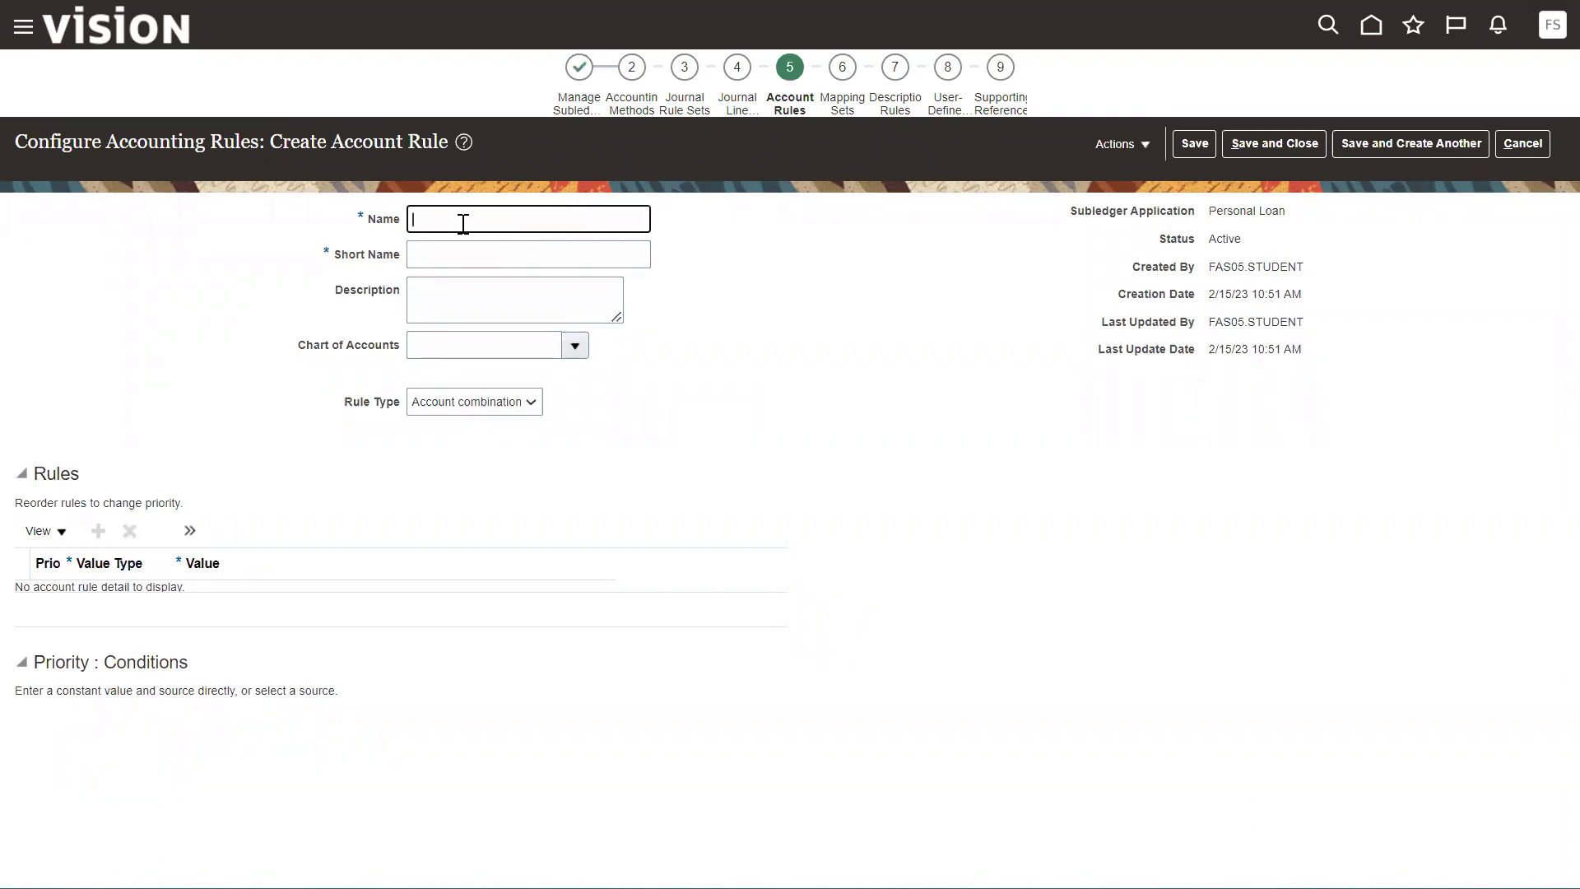
{"action": "type", "text": "P"}
{"action": "key", "text": "BackSpace"}
{"action": "type", "text": "Rate"}
{"action": "type", "text": "Type"}
{"action": "key", "text": "Tab"}
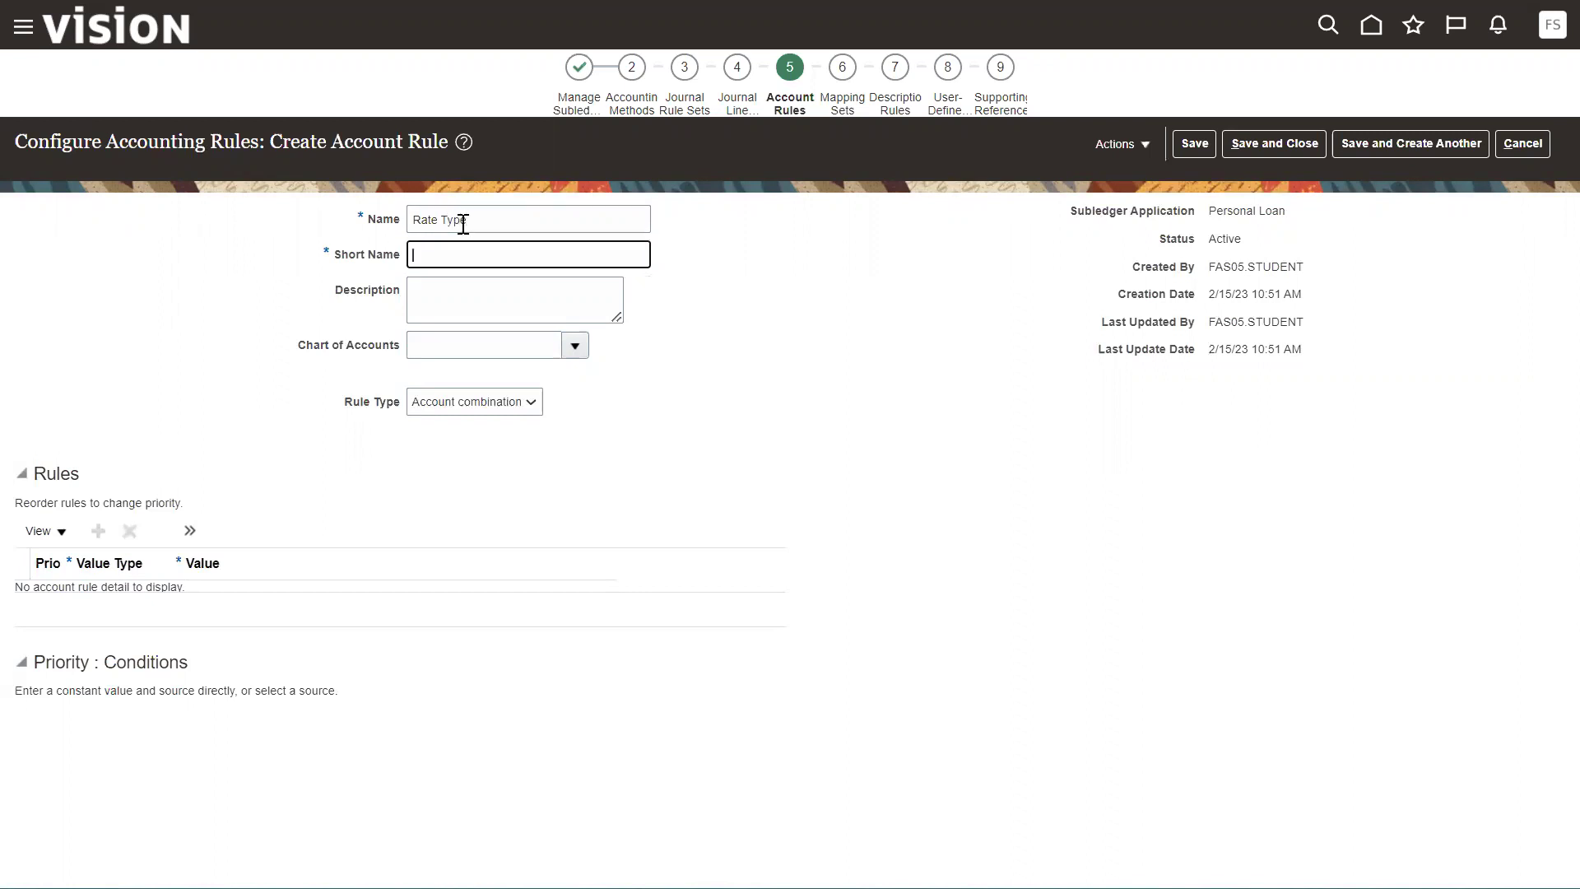
{"action": "type", "text": "RA"}
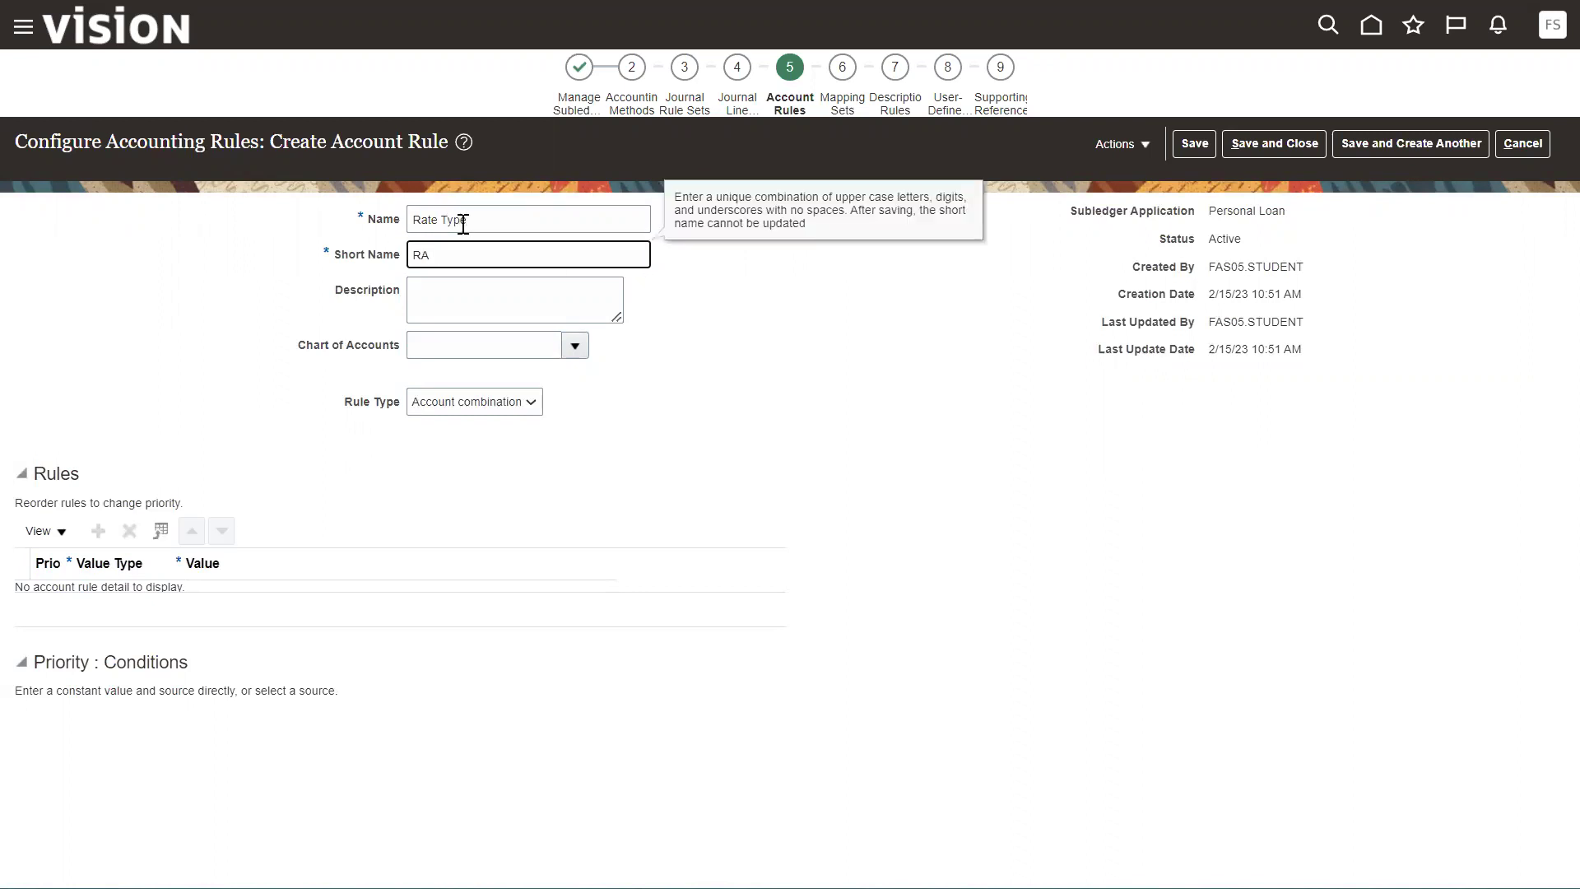
{"action": "type", "text": "TE_TYPE"}
Search for and assign the US Chart of Accounts to the rule
{"action": "left_click", "coordinate": [540, 345]}
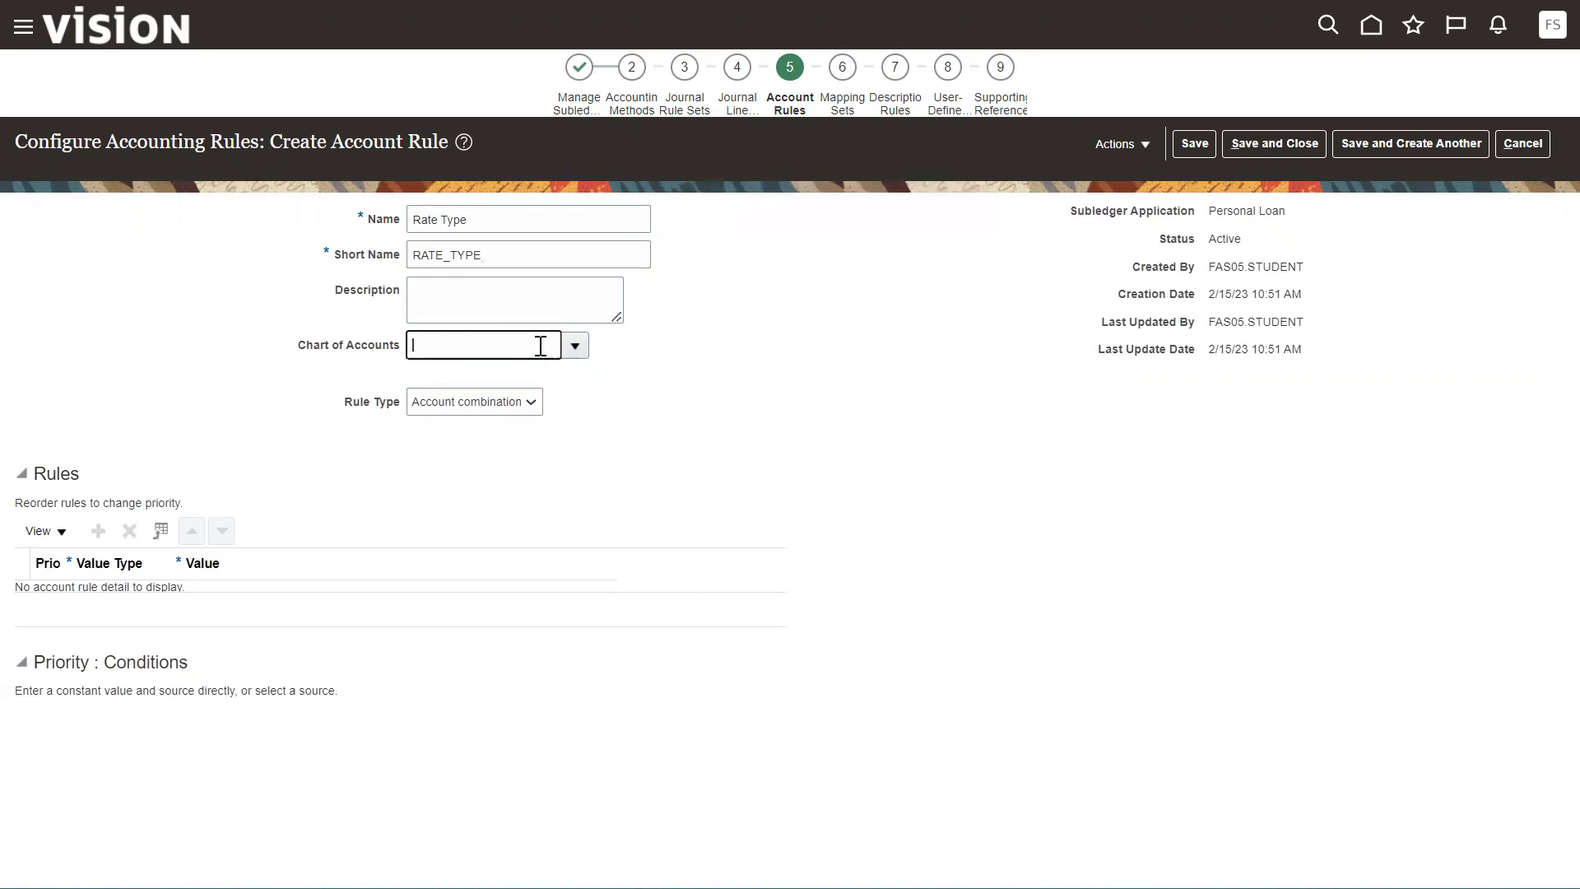
{"action": "type", "text": "US"}
{"action": "left_click", "coordinate": [575, 346]}
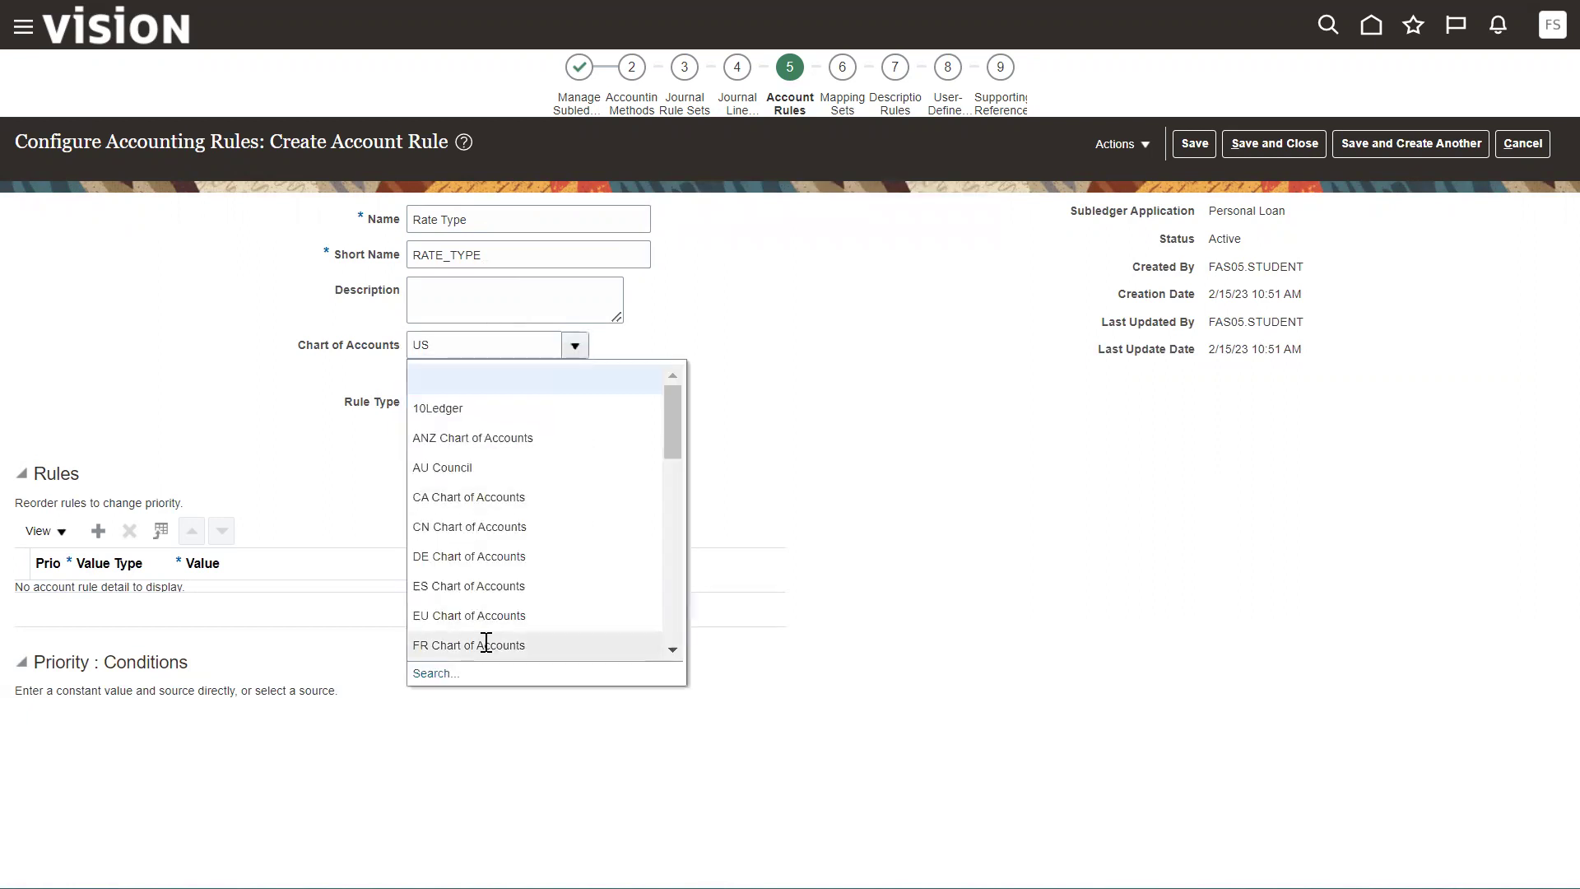
{"action": "left_click", "coordinate": [434, 673]}
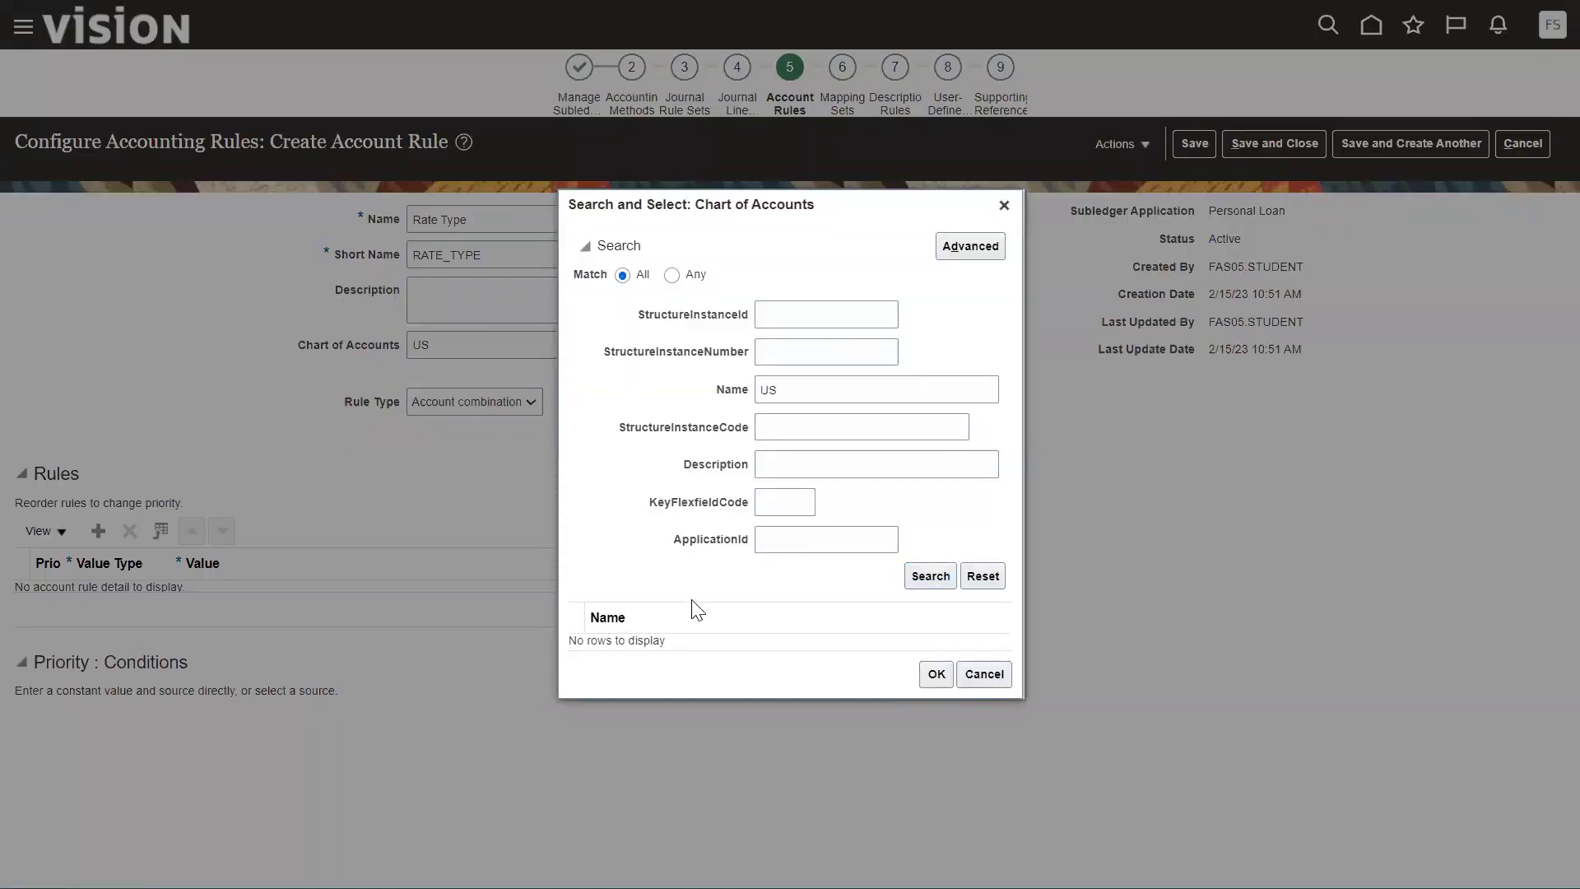
{"action": "left_click", "coordinate": [703, 650]}
{"action": "left_click", "coordinate": [935, 684]}
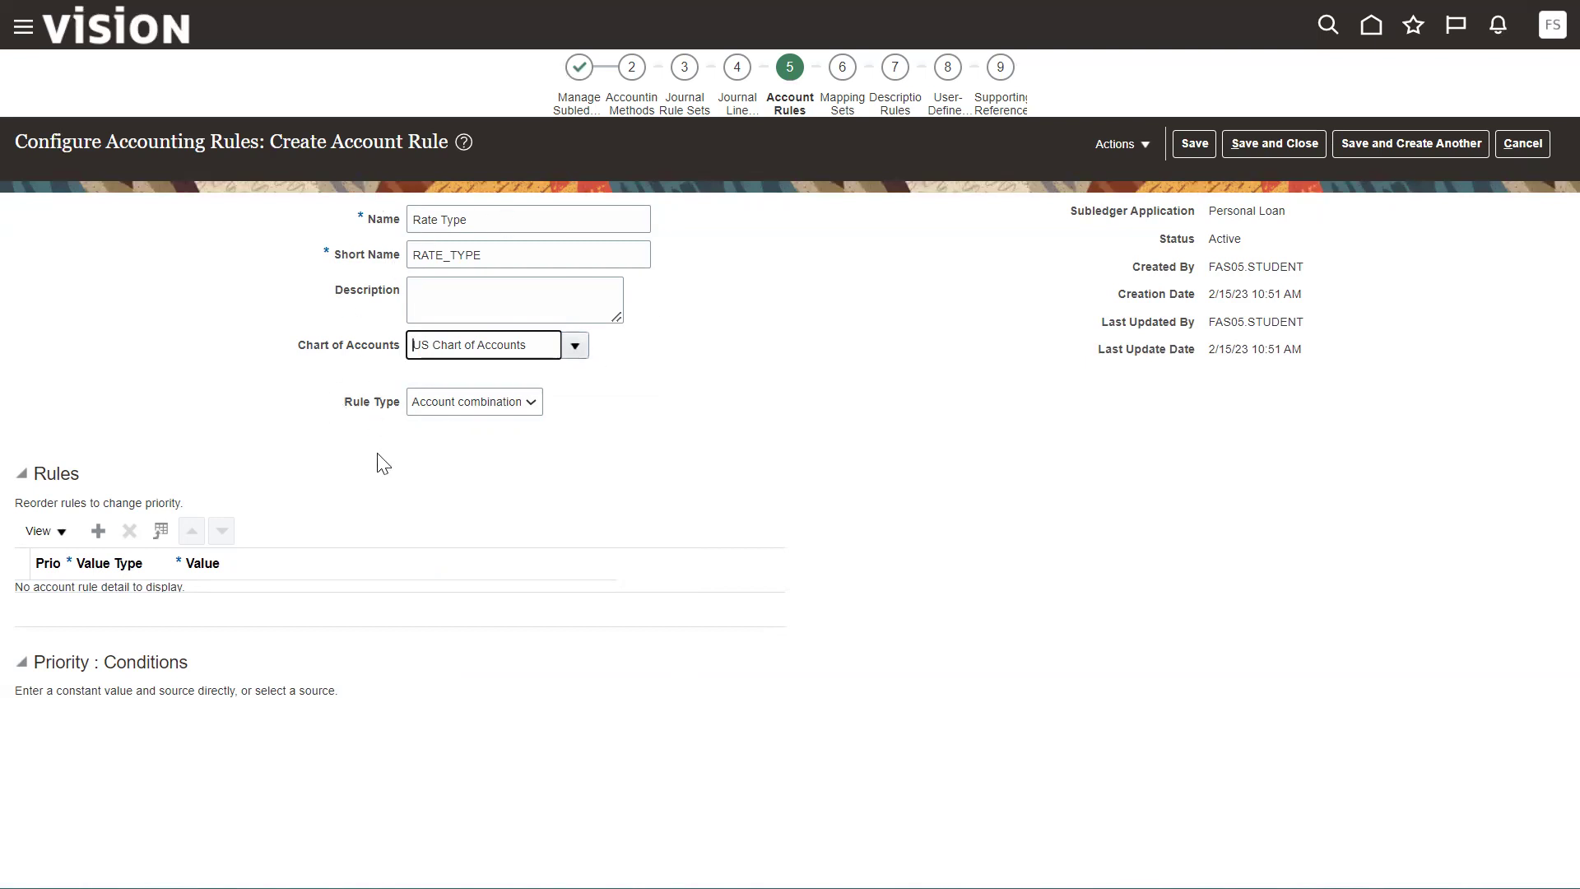
{"action": "left_click", "coordinate": [539, 405]}
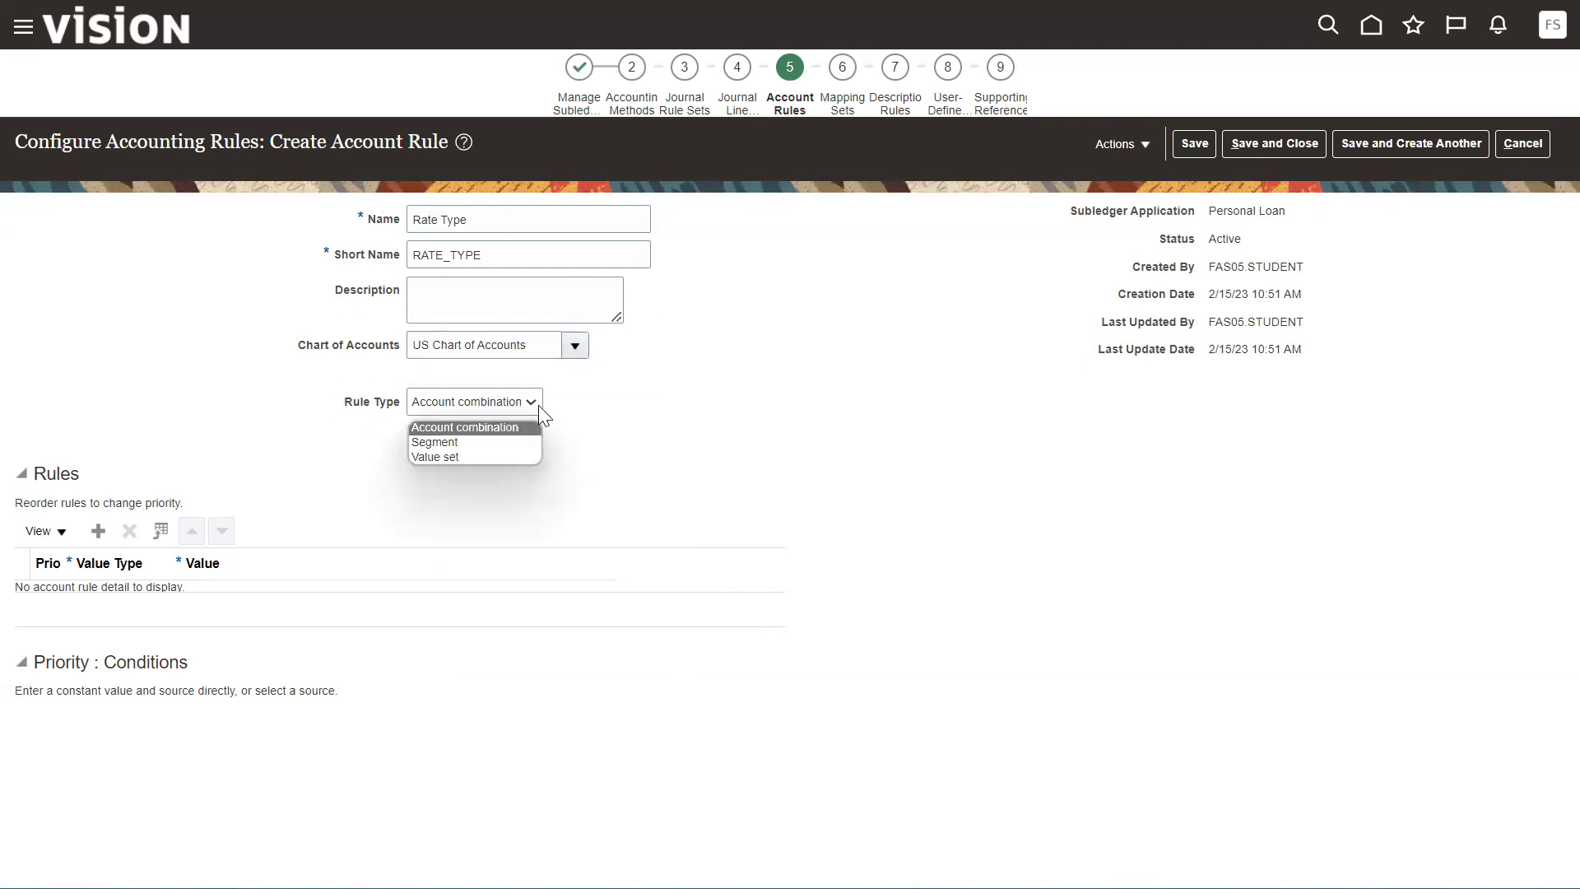
Make Rate Type a Segment rule for the Account segment and add a priority-1 rule row
{"action": "left_click", "coordinate": [453, 443]}
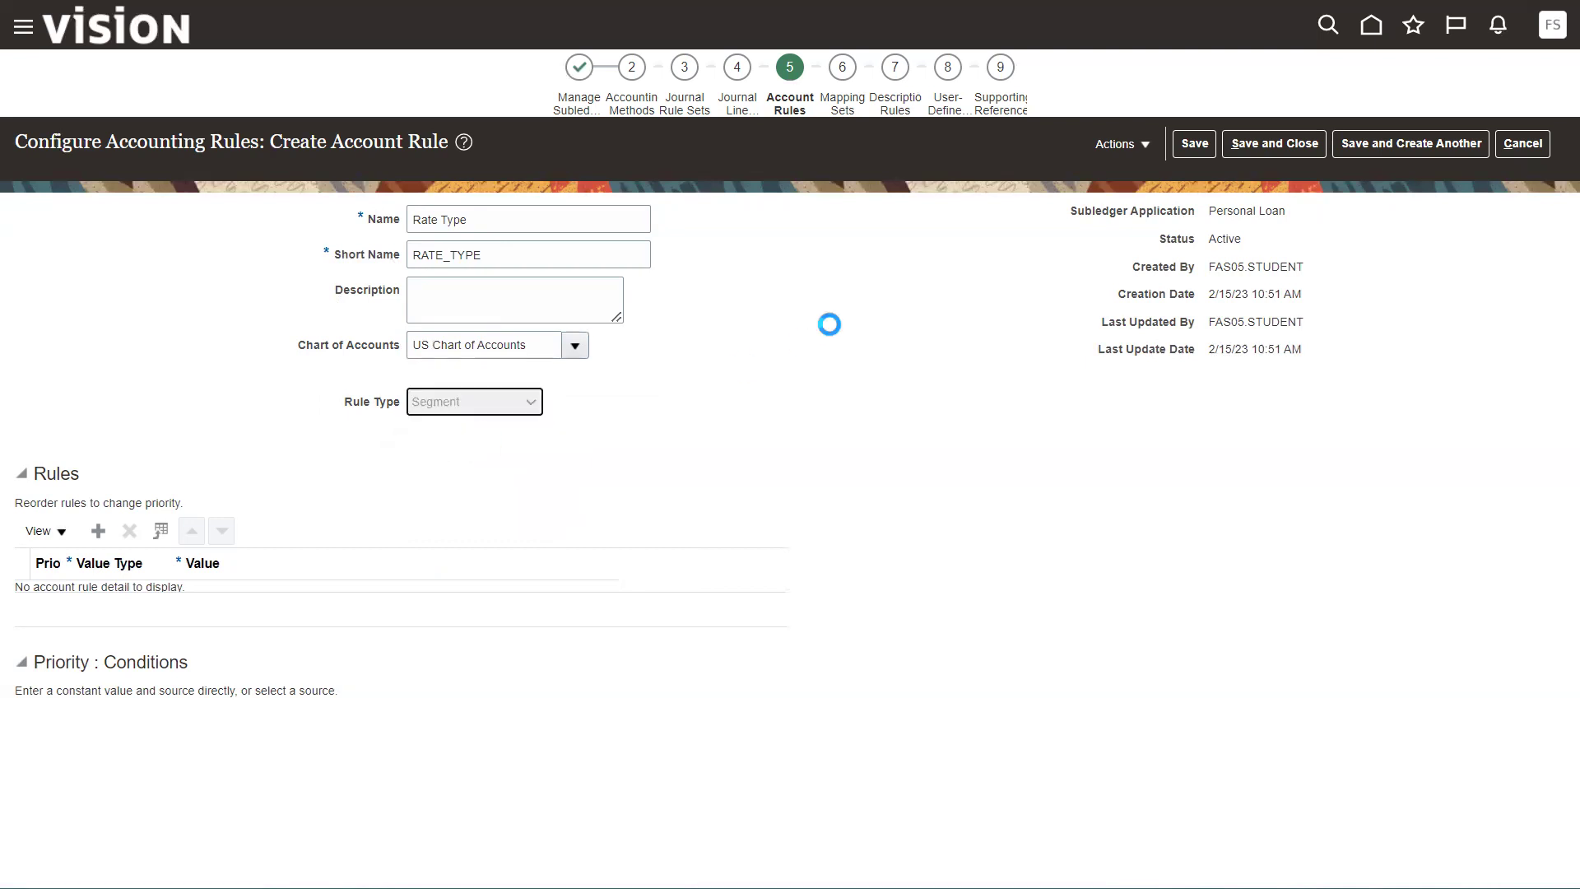
{"action": "left_click", "coordinate": [509, 437]}
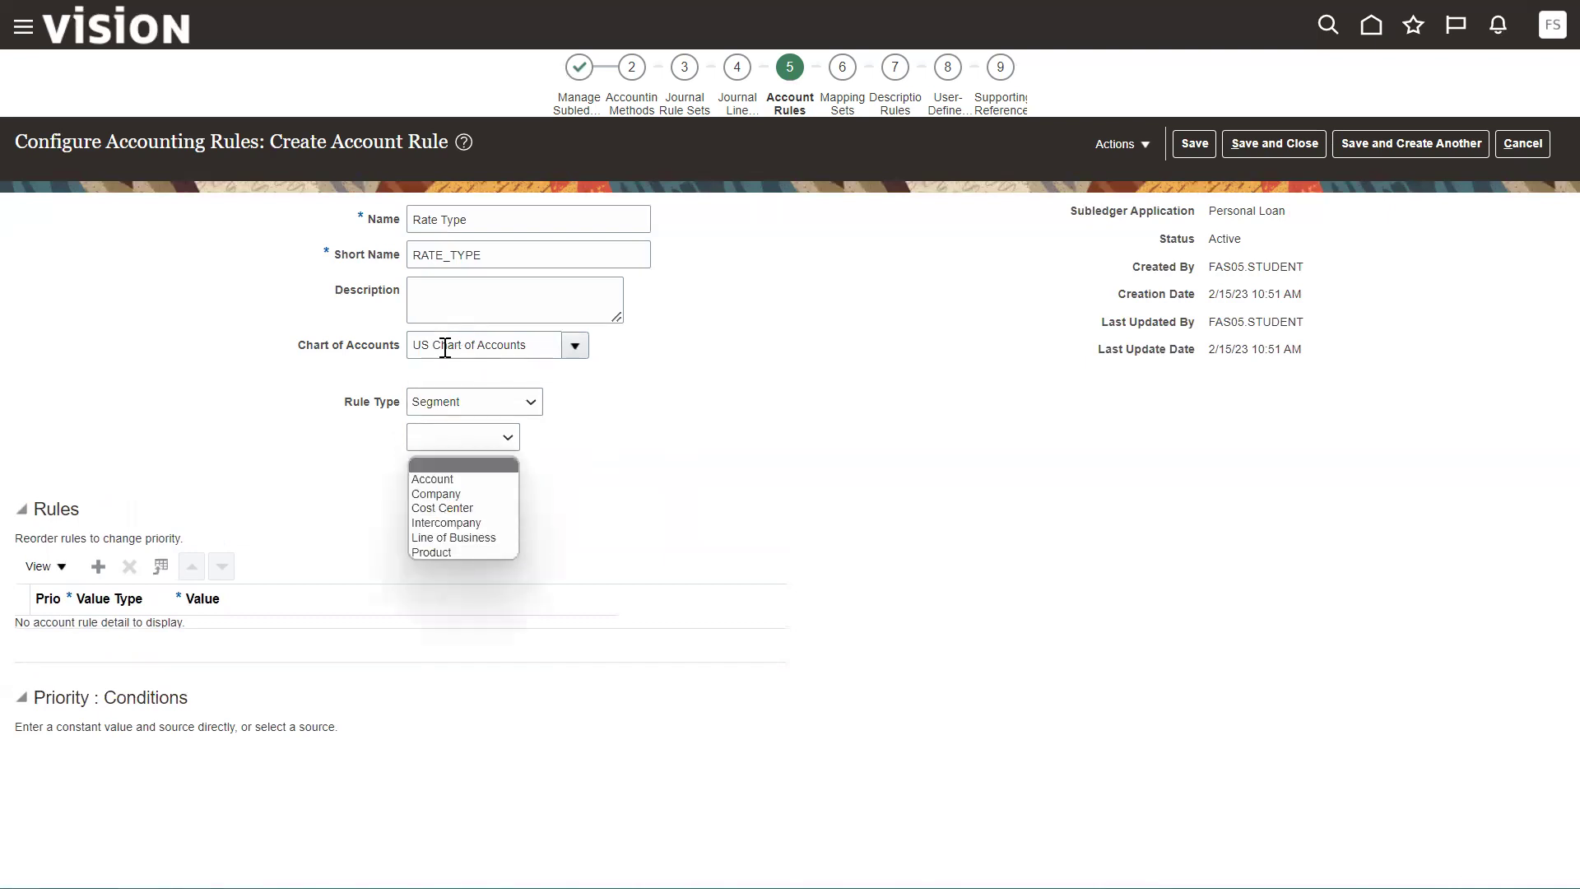
{"action": "left_click", "coordinate": [433, 482]}
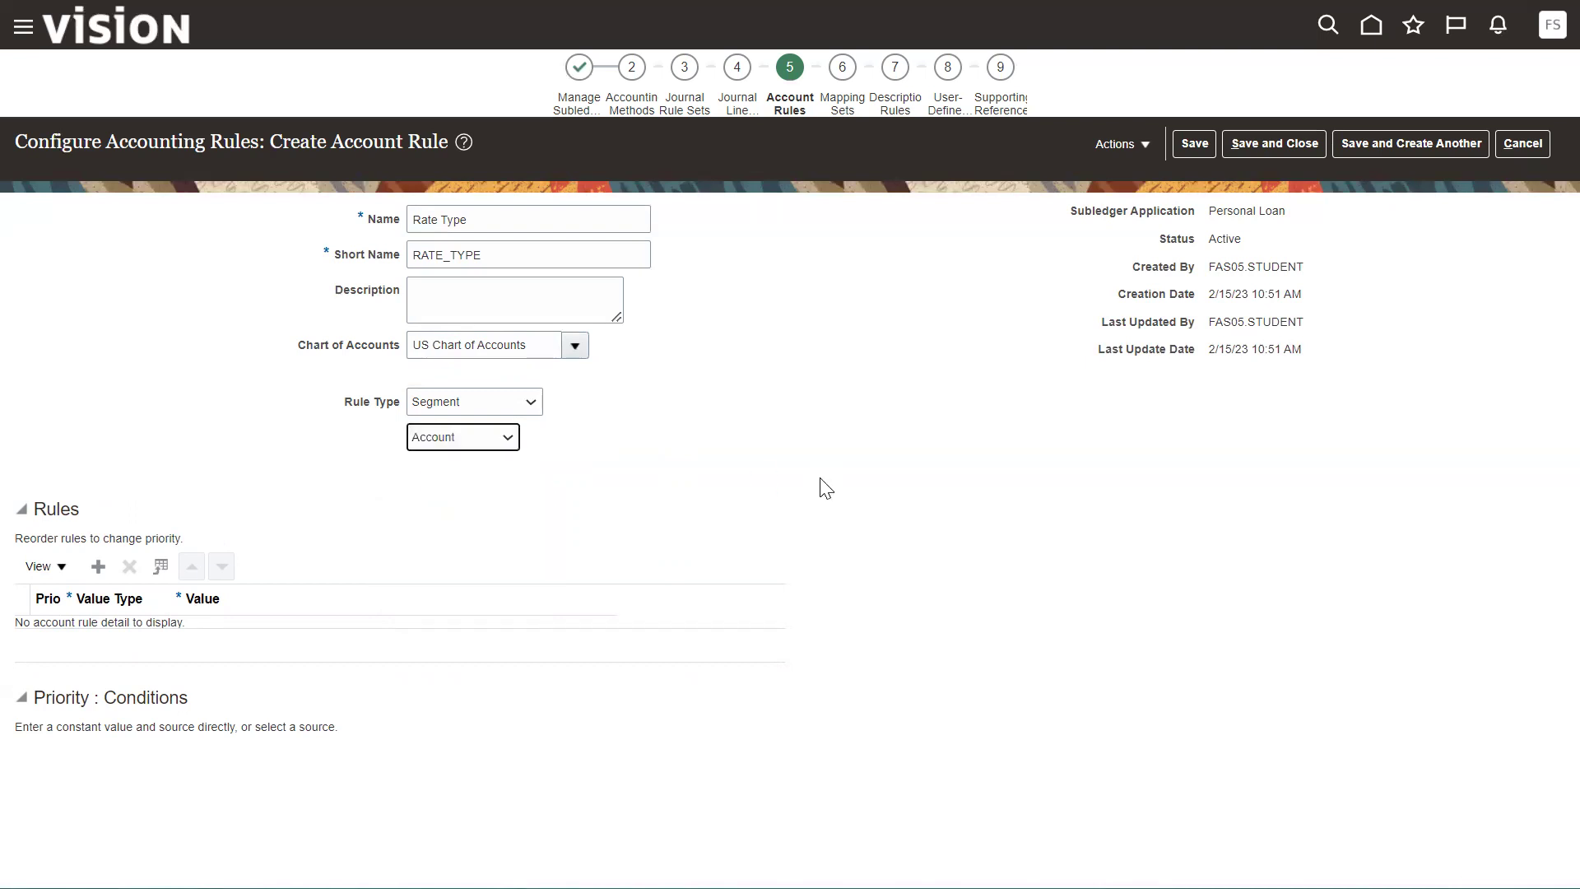
{"action": "left_click", "coordinate": [98, 566]}
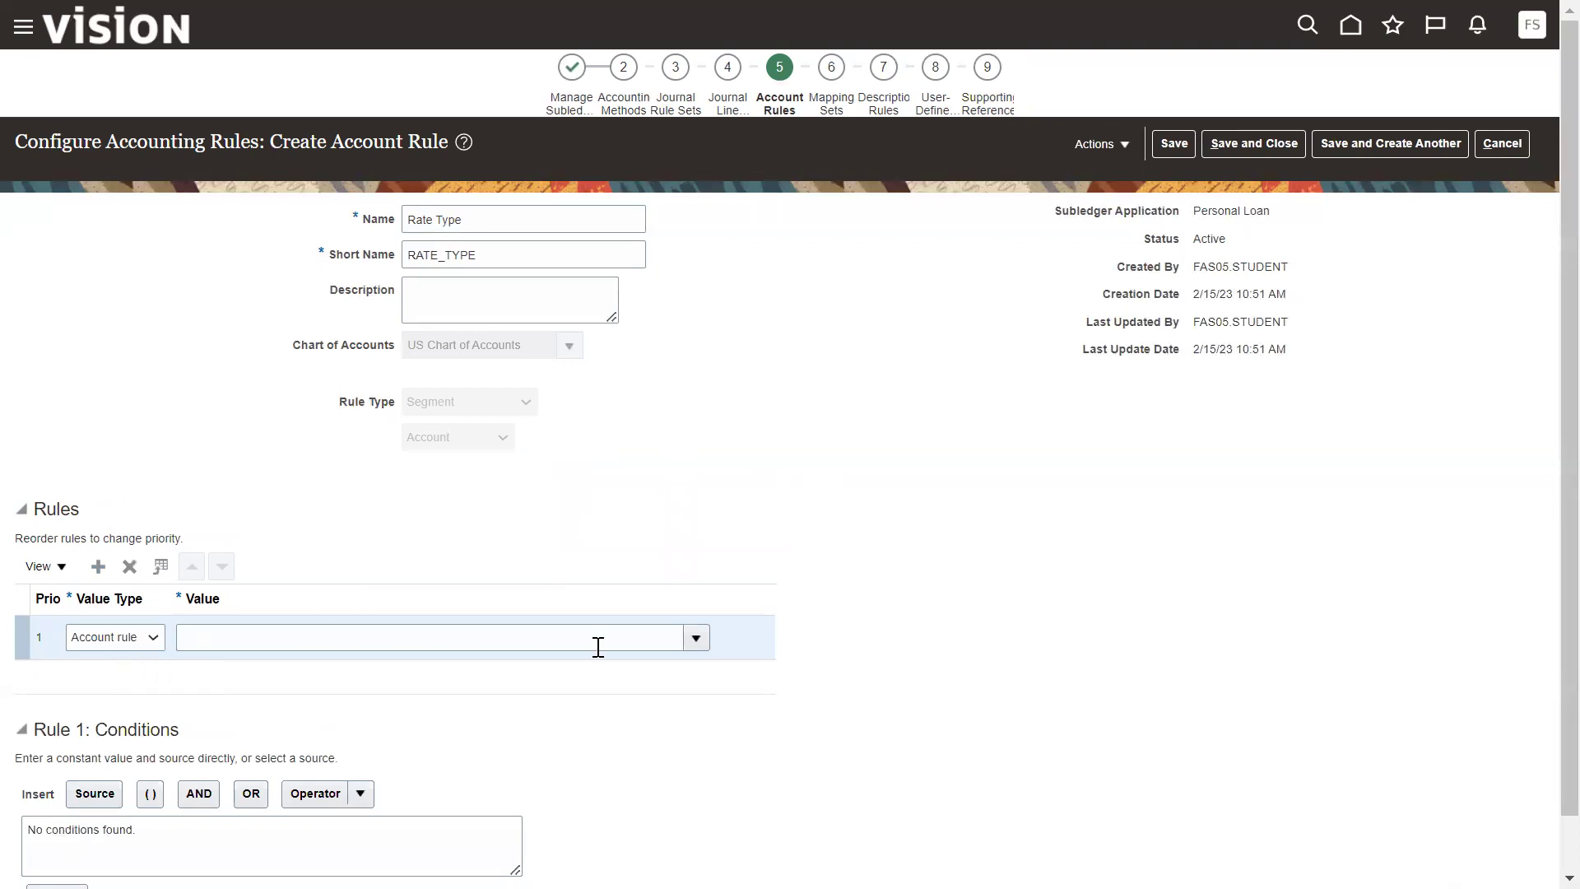
Open the Value Type choices for rule row 1, currently set to Account rule
{"action": "left_click", "coordinate": [696, 639]}
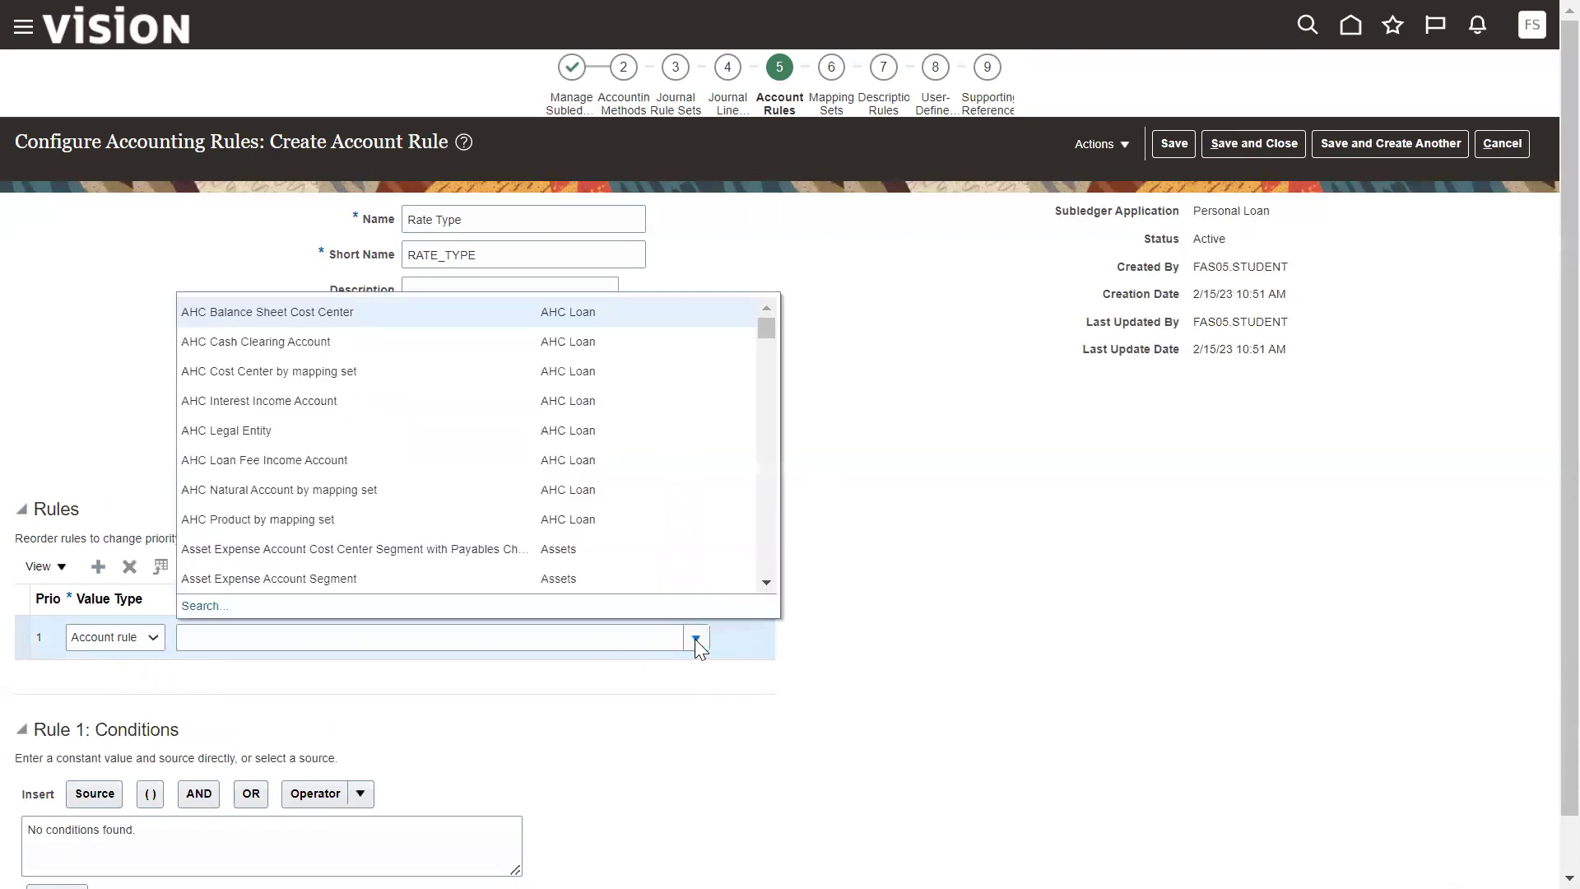
{"action": "left_click", "coordinate": [103, 486]}
{"action": "left_click", "coordinate": [158, 640]}
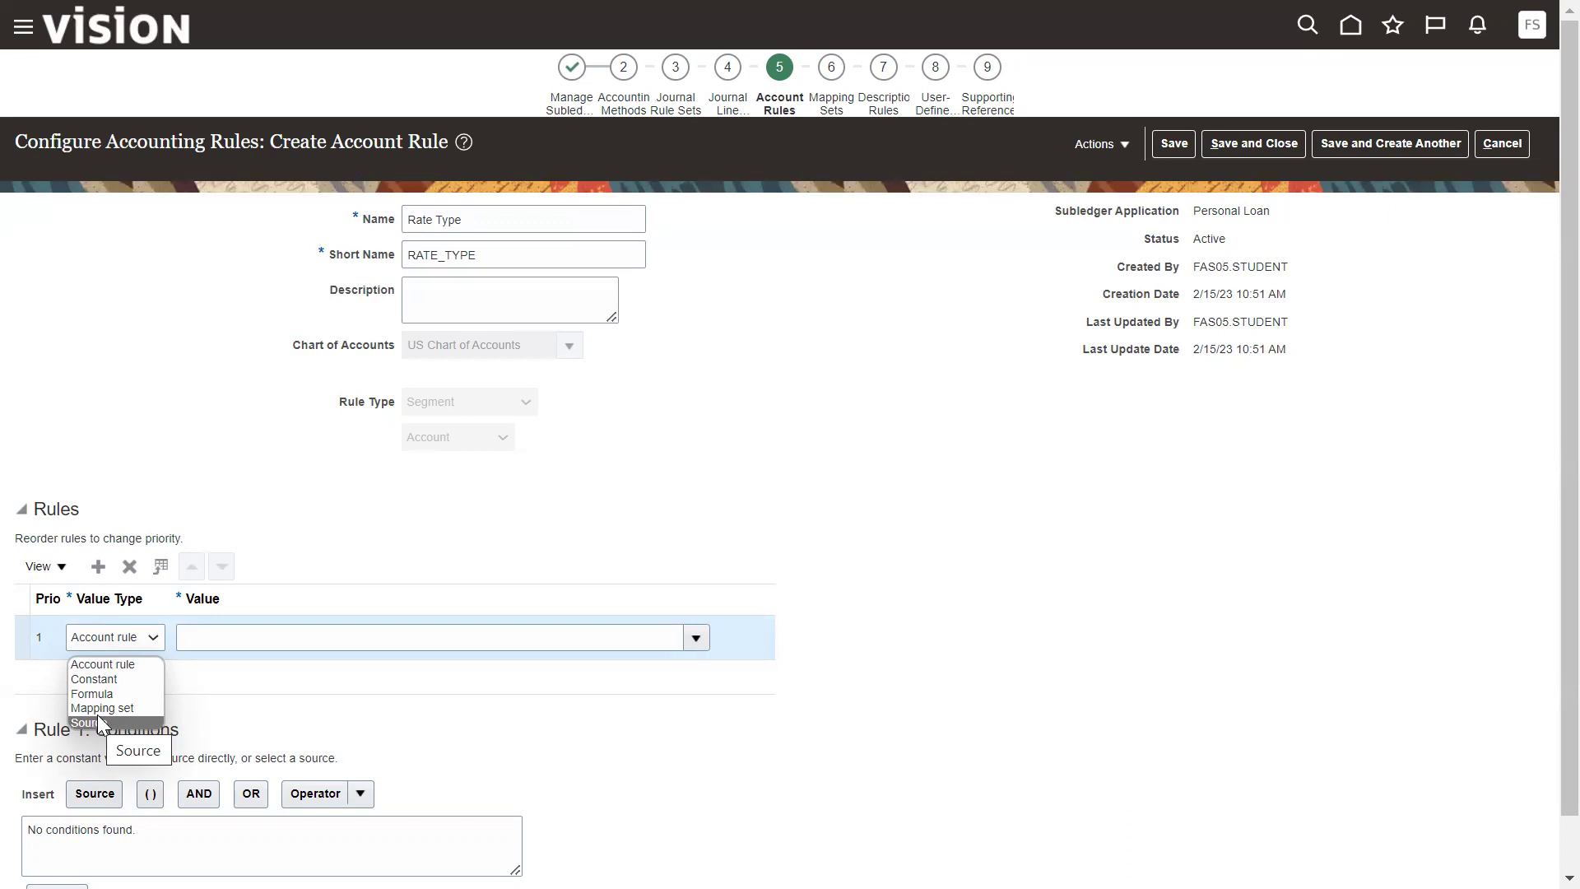
Make row 1's value type Constant and bring up the full account value search
{"action": "left_click", "coordinate": [107, 678]}
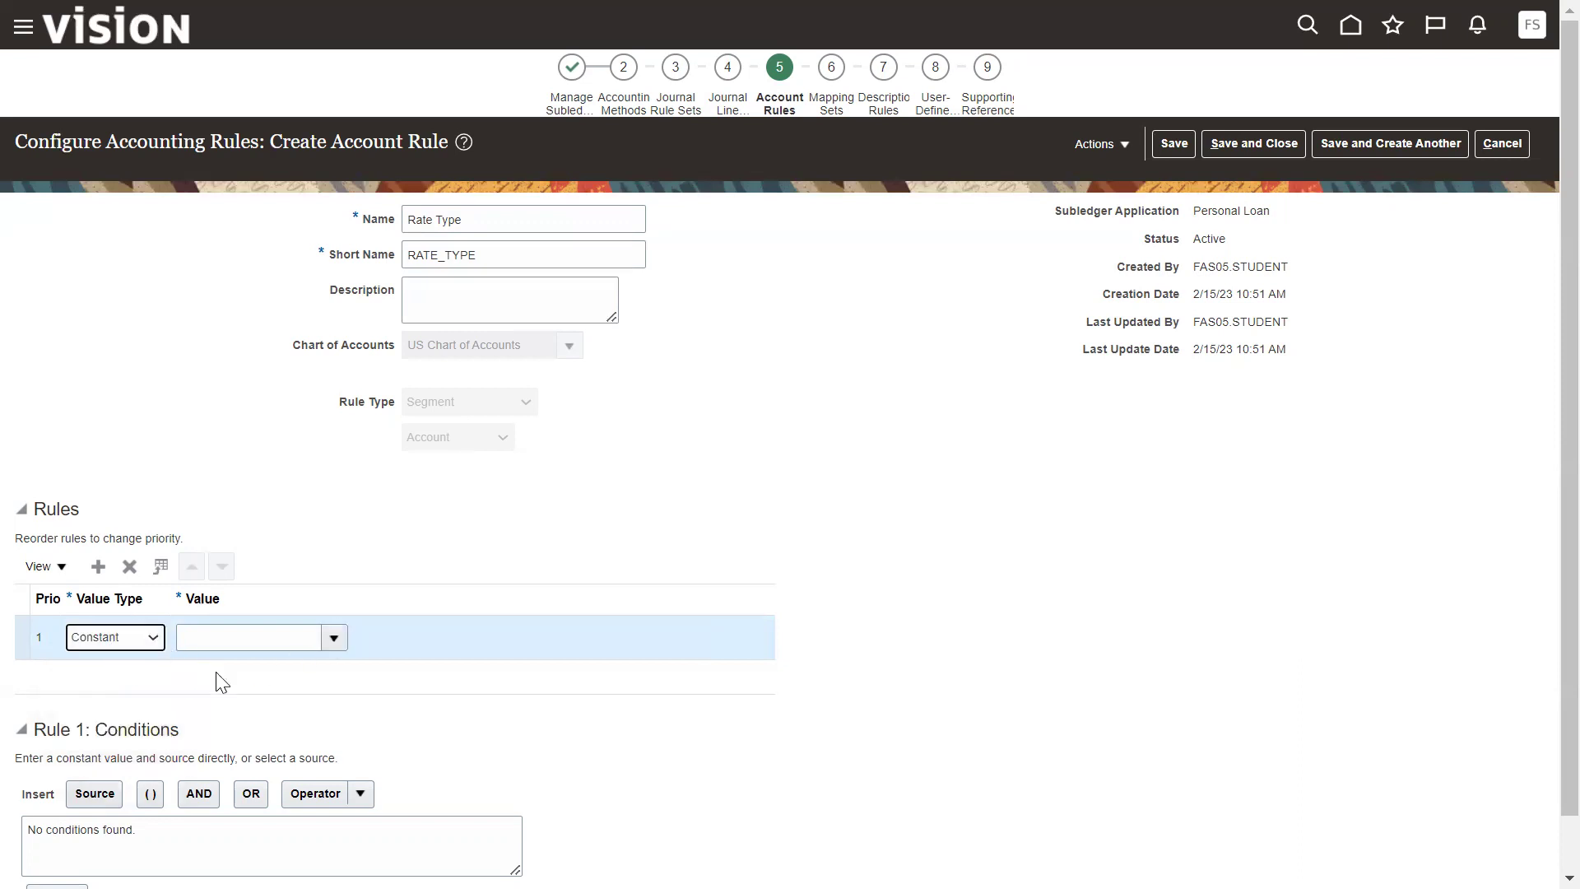
{"action": "left_click", "coordinate": [329, 643]}
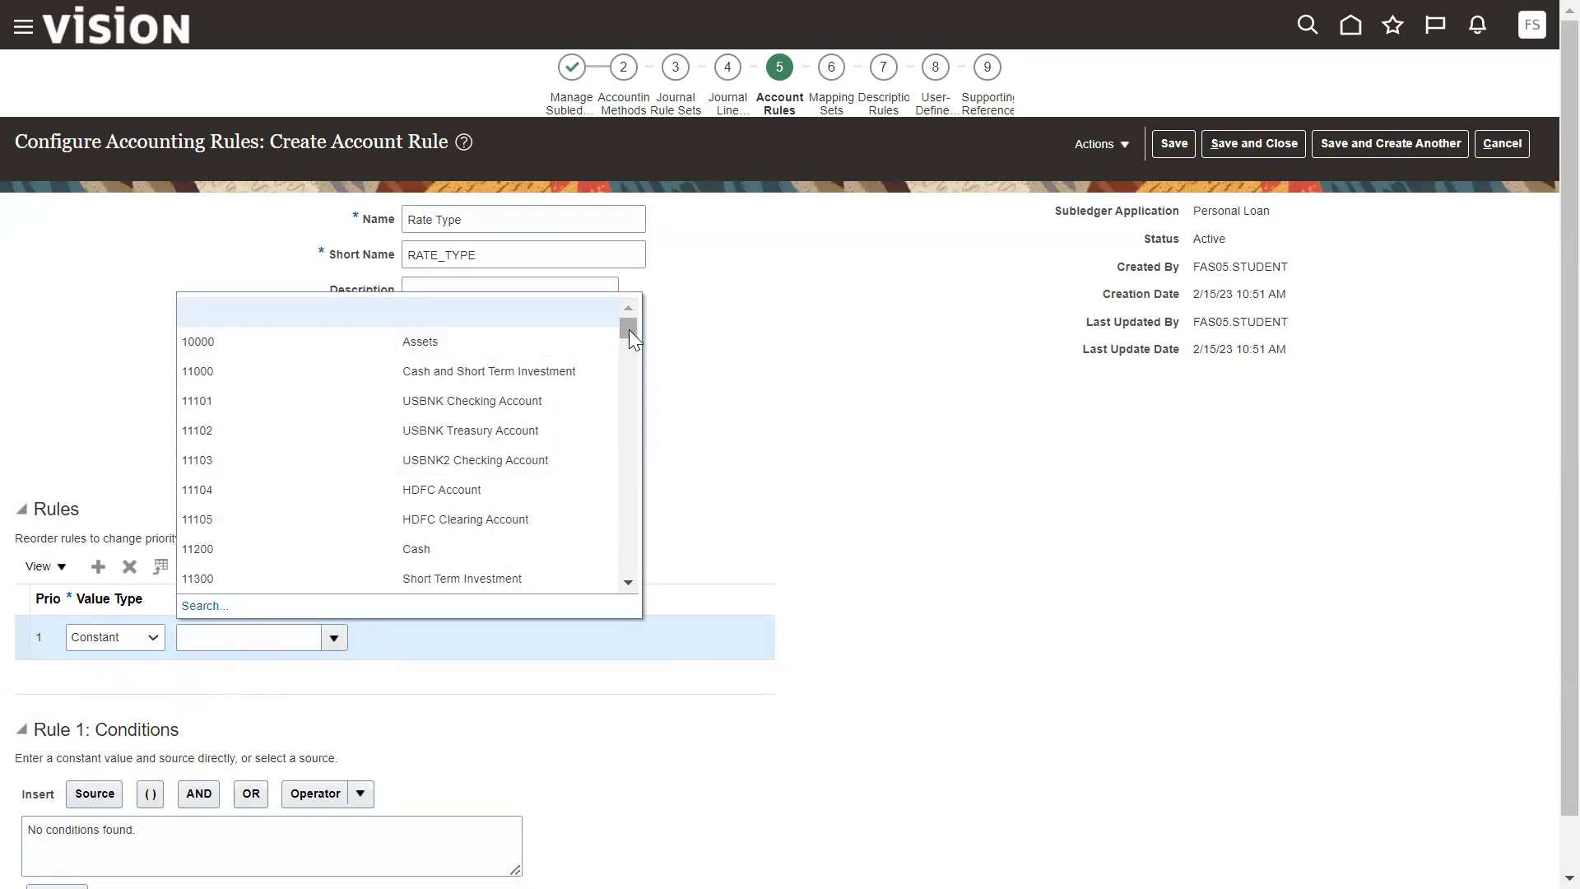
{"action": "left_click_drag", "start_coordinate": [630, 332], "coordinate": [625, 400]}
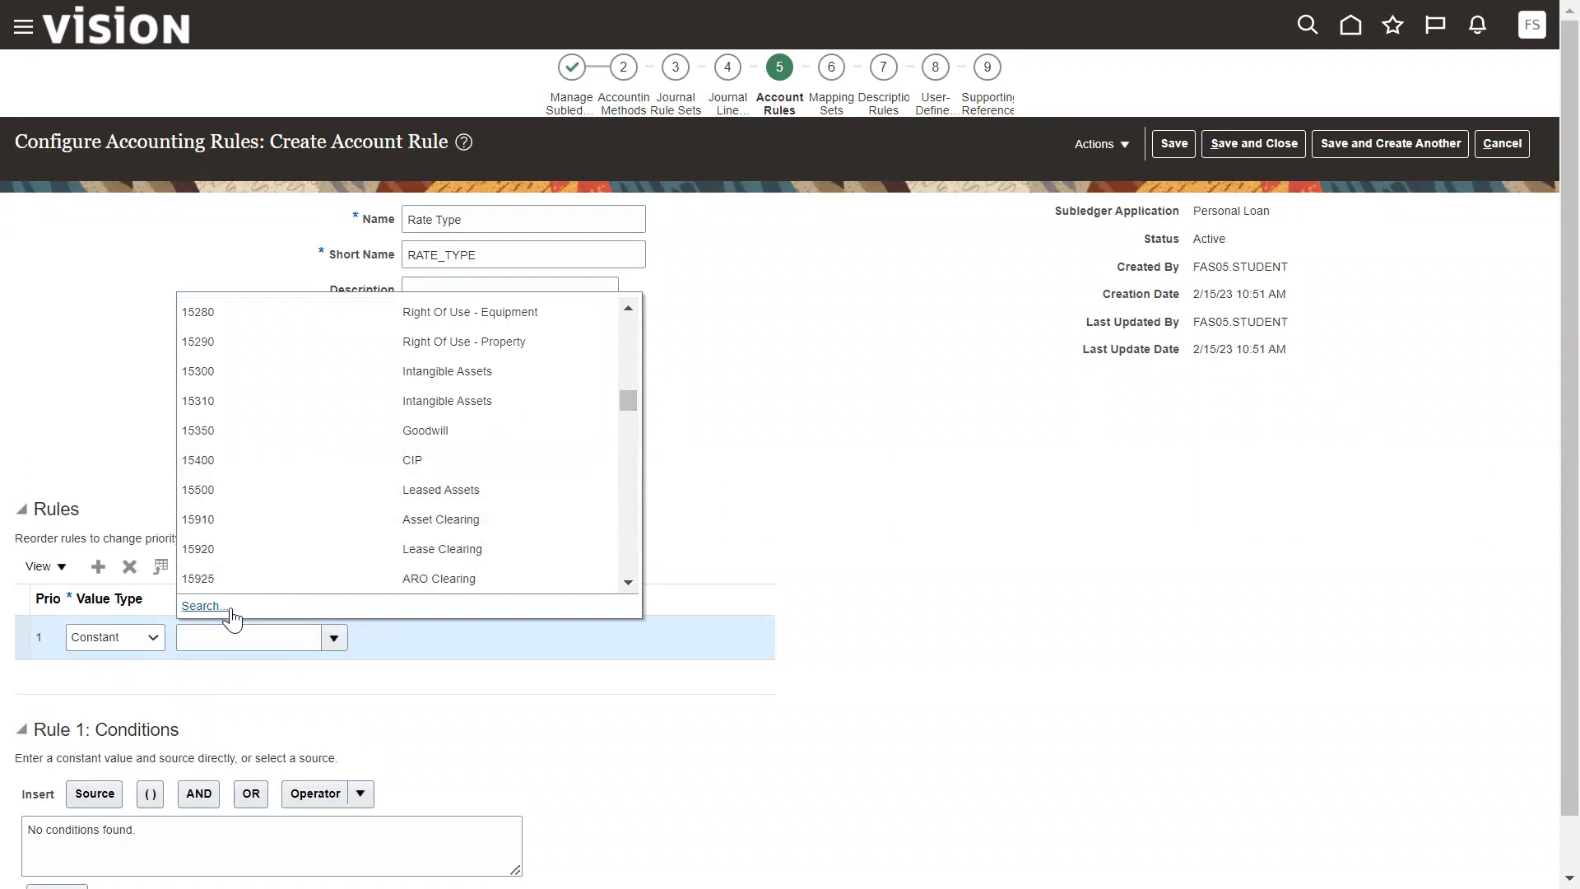
{"action": "left_click", "coordinate": [207, 607]}
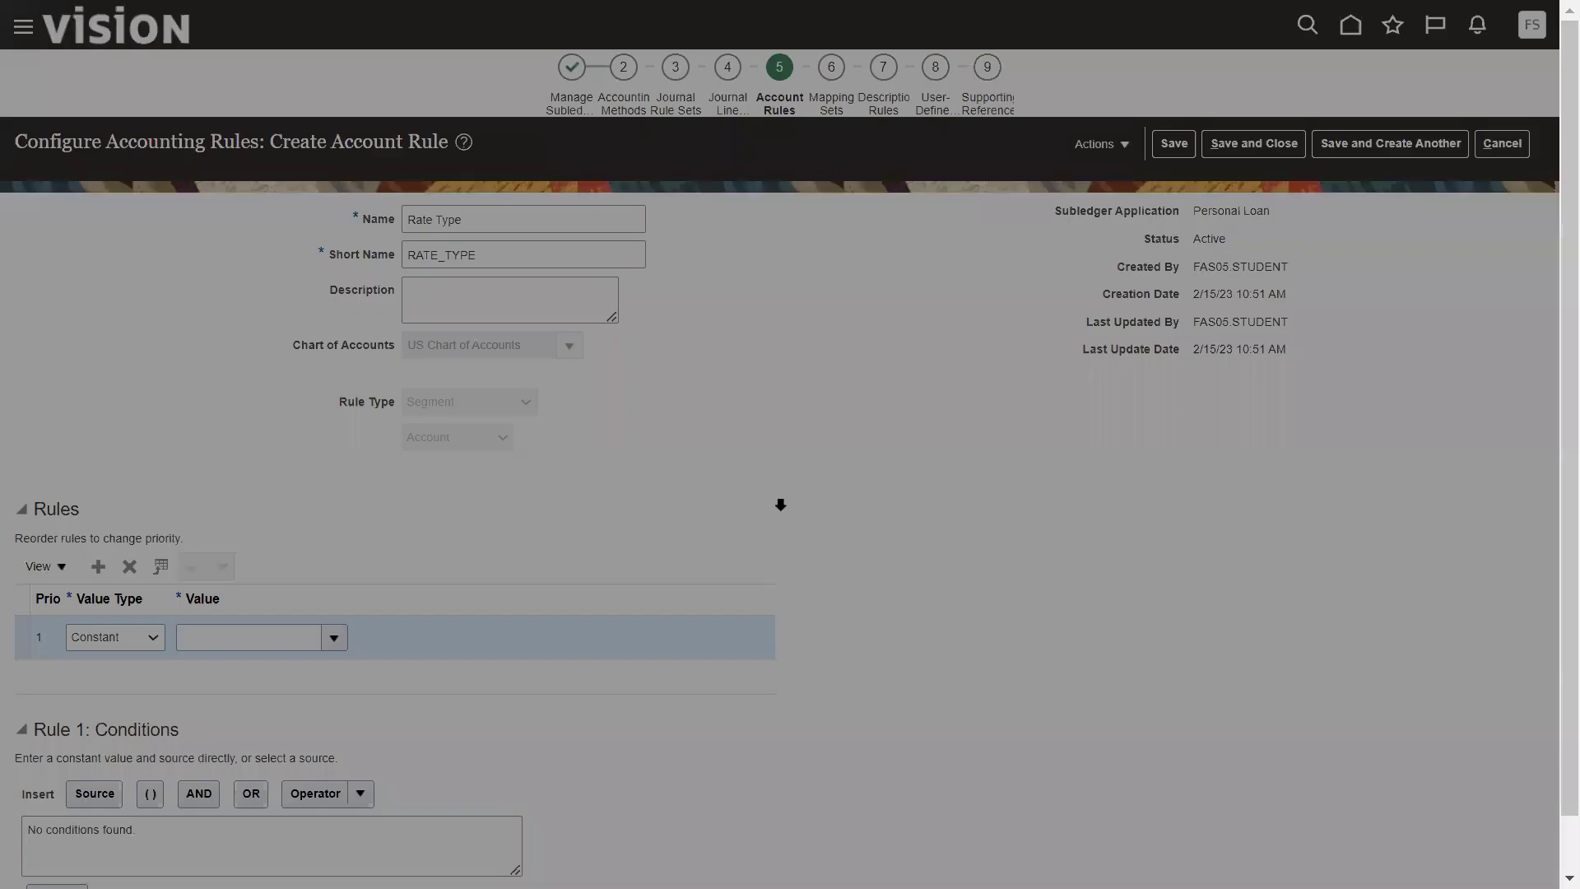
Search account descriptions for 'Loan' and select 13603, Term Loan Receivables, as the value
{"action": "left_click", "coordinate": [749, 391]}
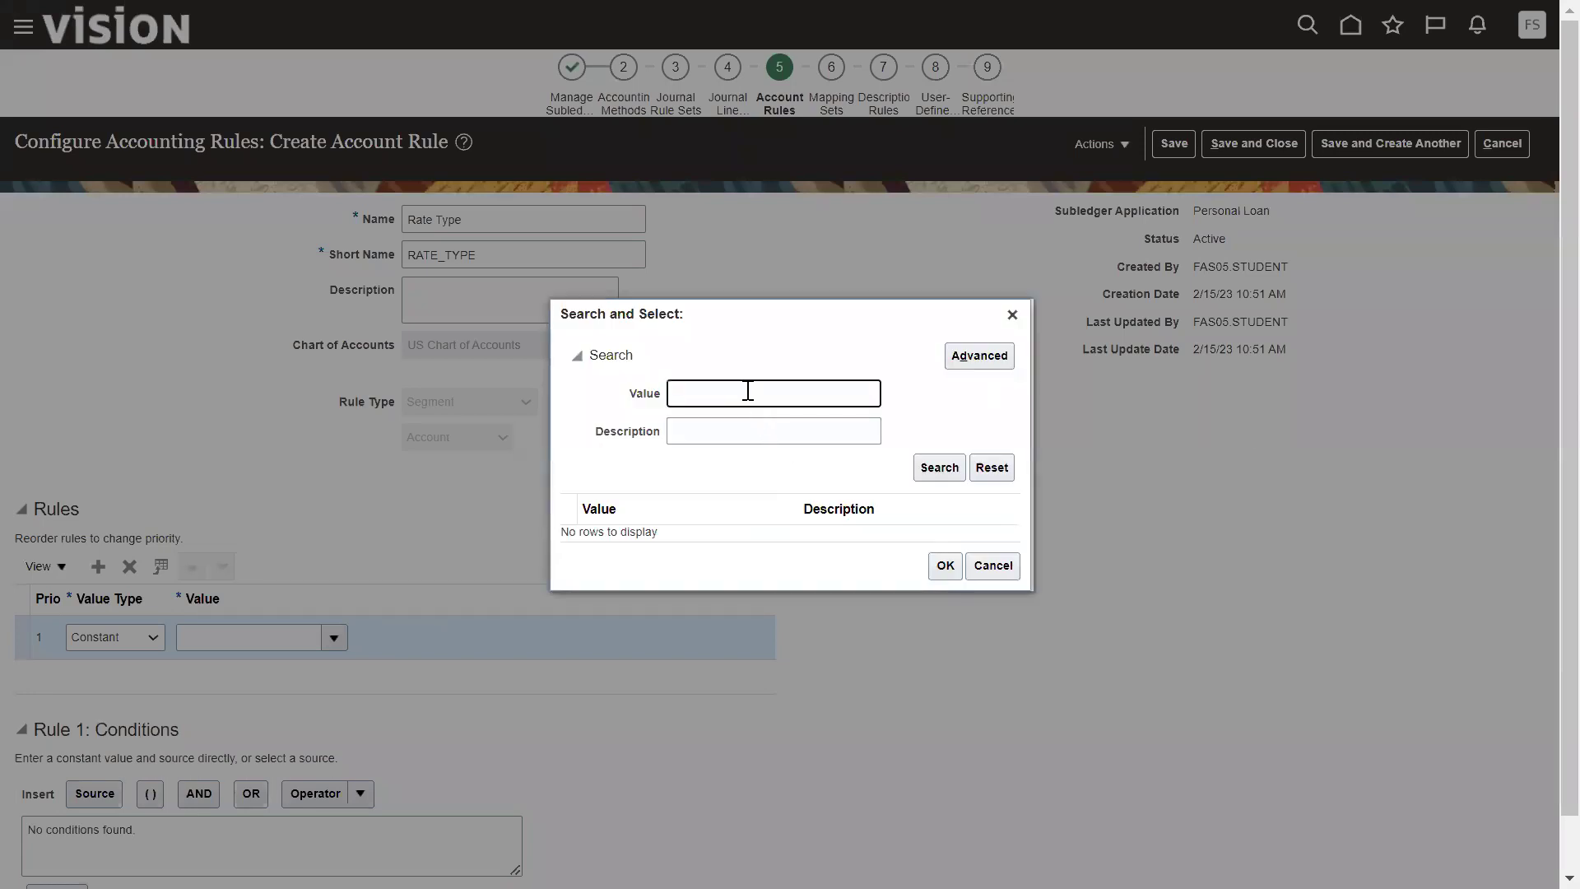
{"action": "key", "text": "Tab"}
{"action": "type", "text": "IOA"}
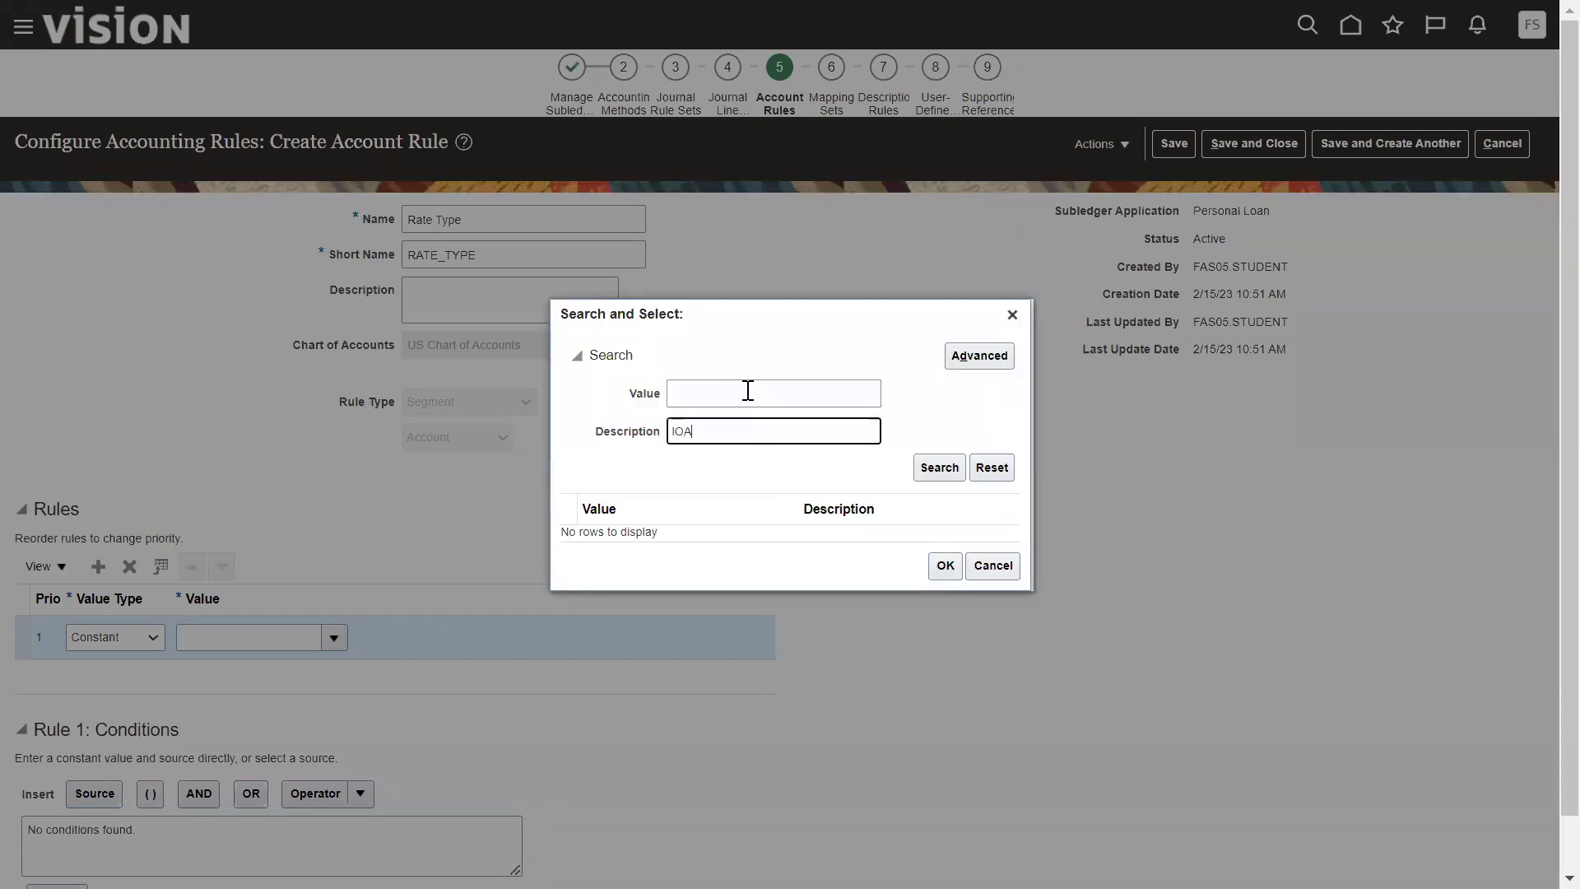
{"action": "key", "text": "BackSpace"}
{"action": "key", "text": "BackSpace"}
{"action": "key", "text": "BackSpace"}
{"action": "type", "text": "Loan"}
{"action": "key", "text": "Return"}
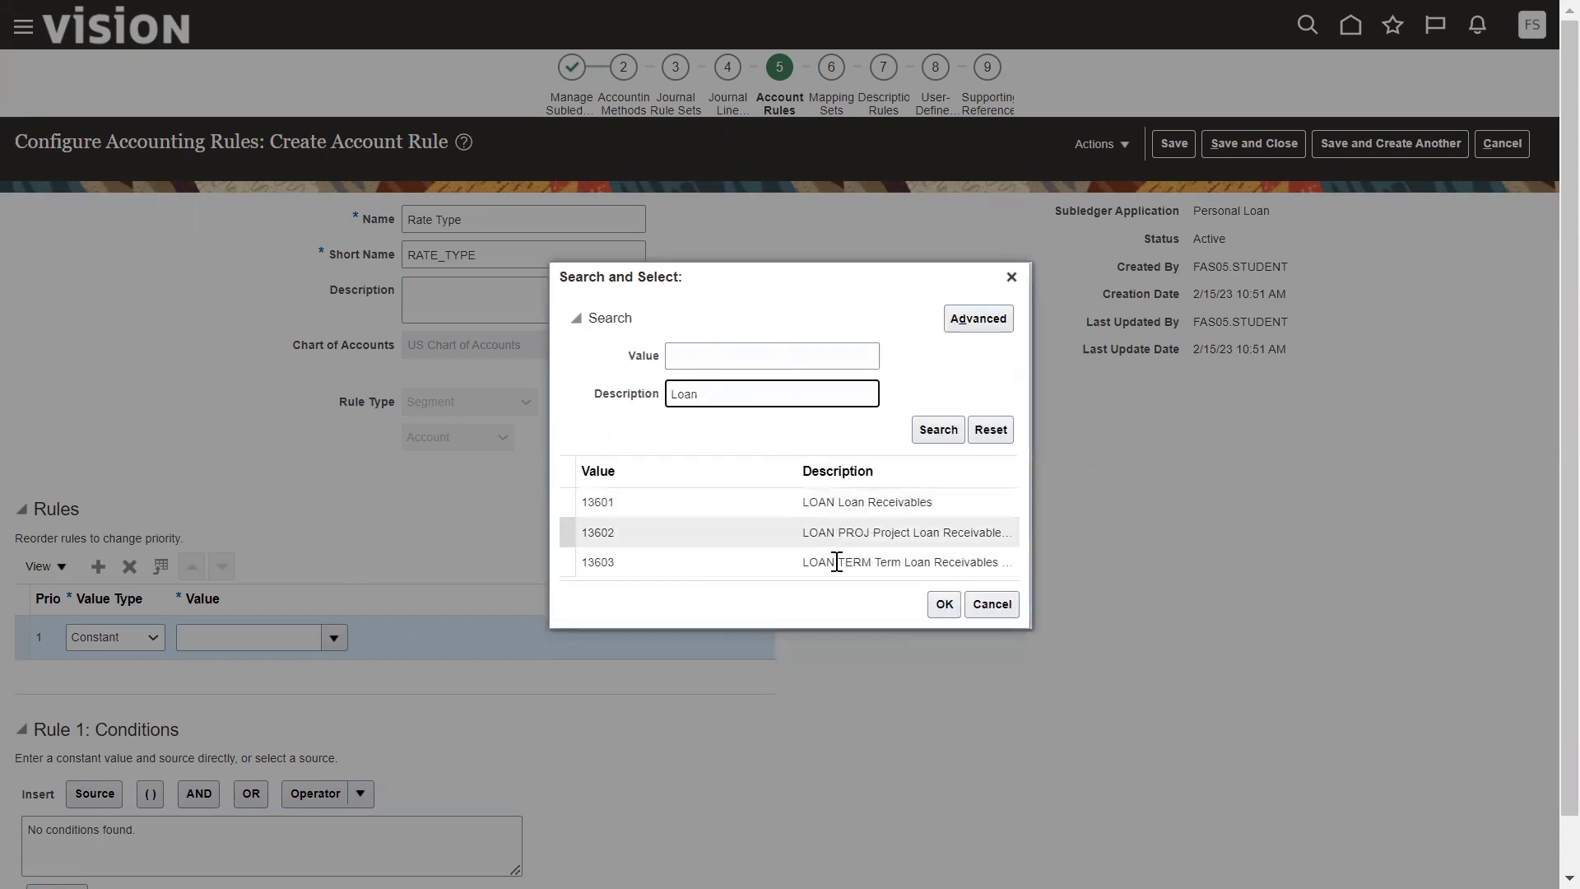
{"action": "left_click", "coordinate": [827, 564]}
{"action": "left_click", "coordinate": [943, 604]}
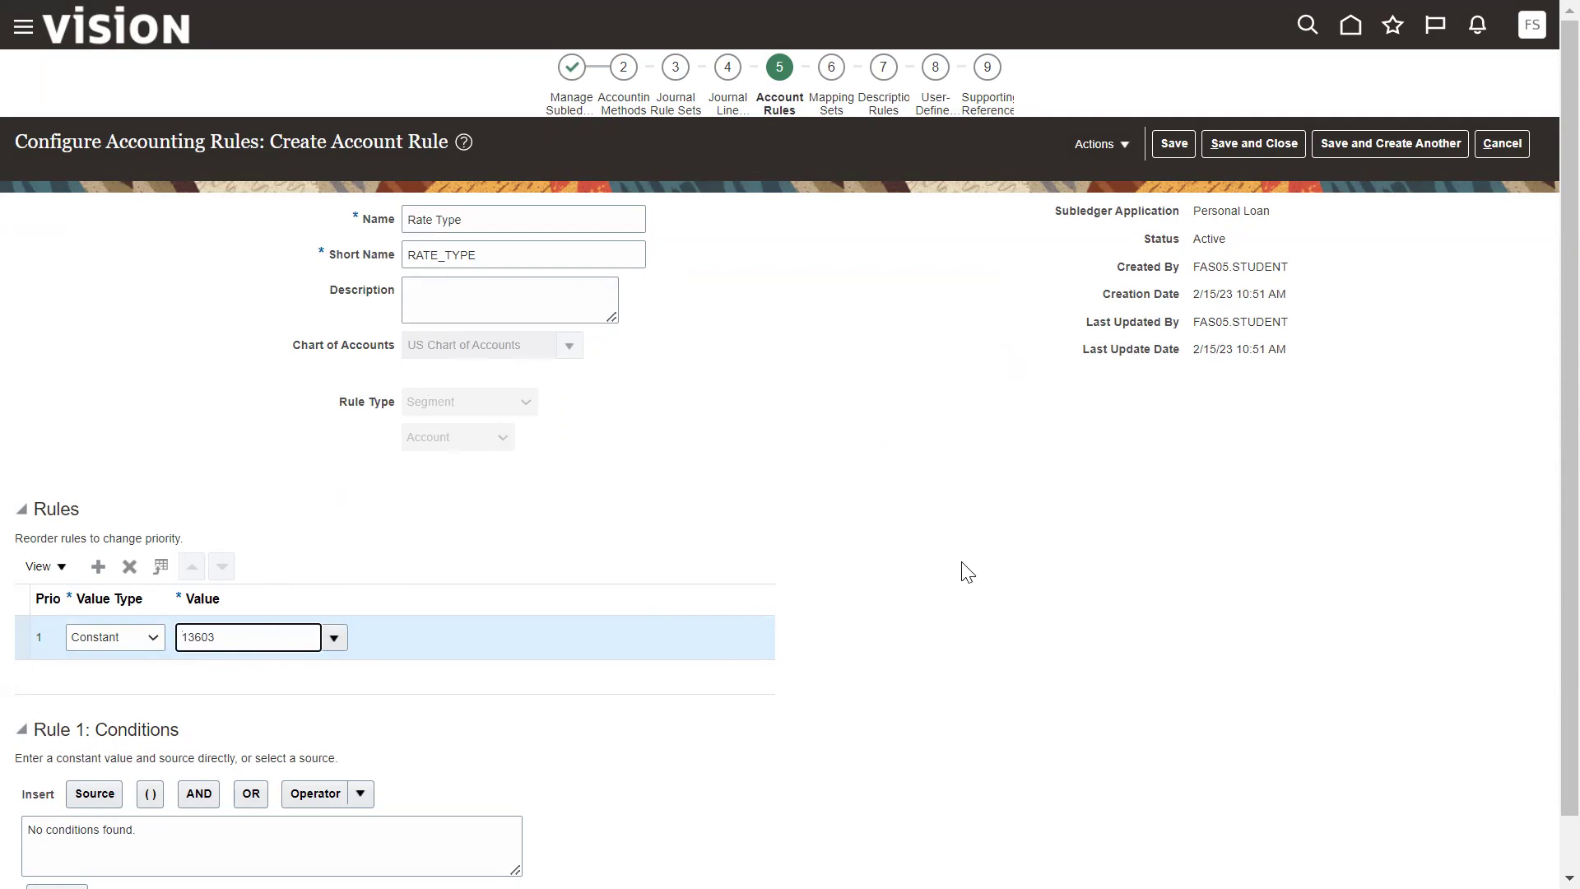
Commit the 13603 value and save and close the Rate Type rule
{"action": "scroll", "coordinate": [1547, 656], "scroll_direction": "down", "scroll_amount": 1}
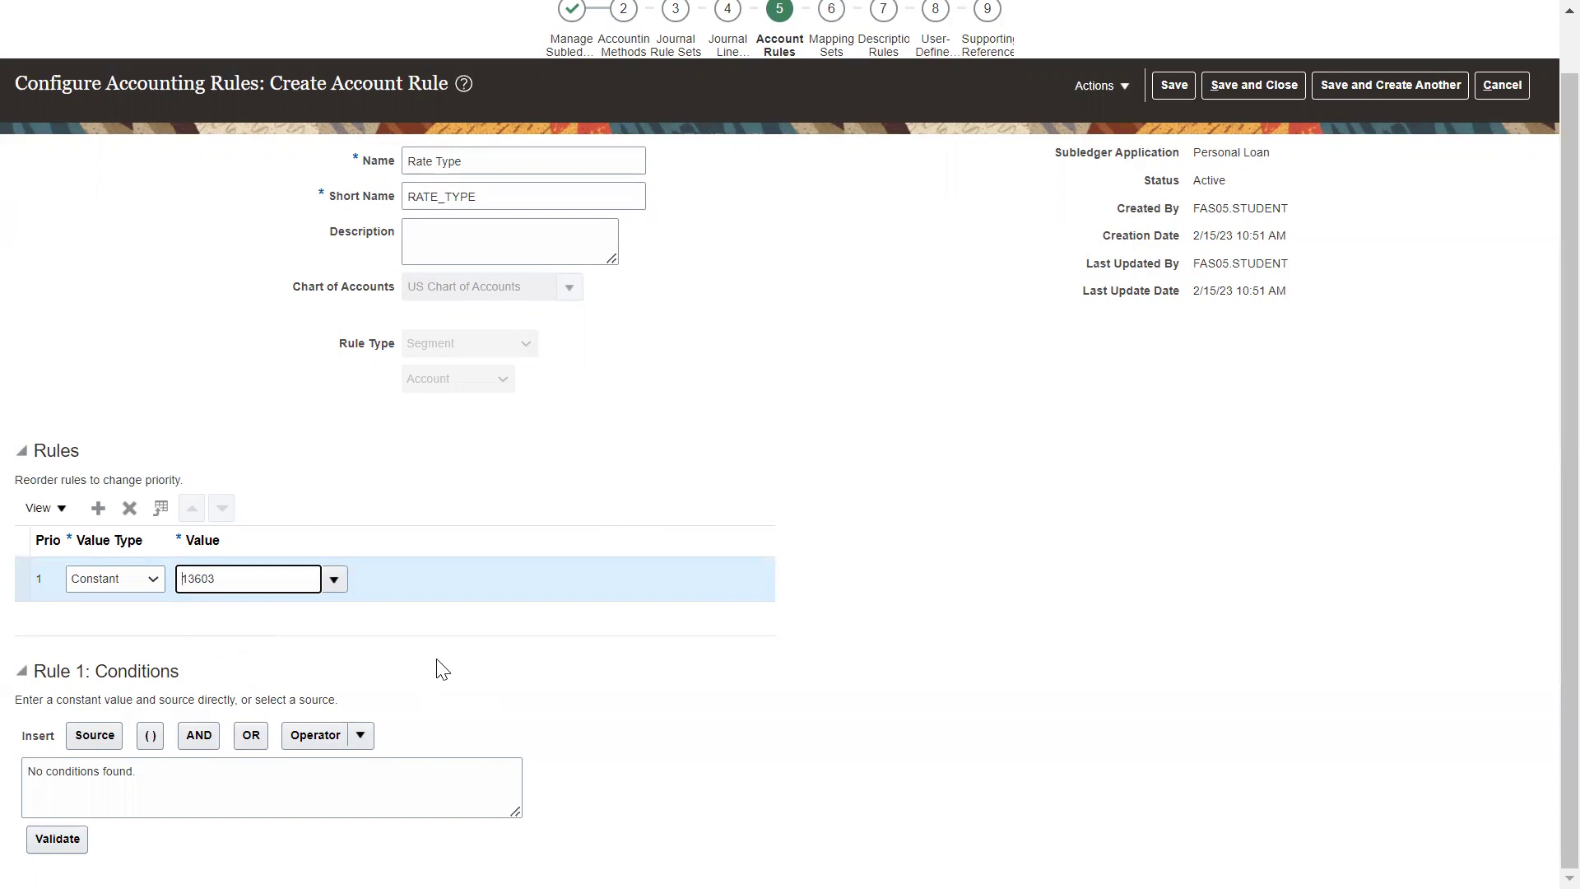
{"action": "left_click", "coordinate": [110, 770]}
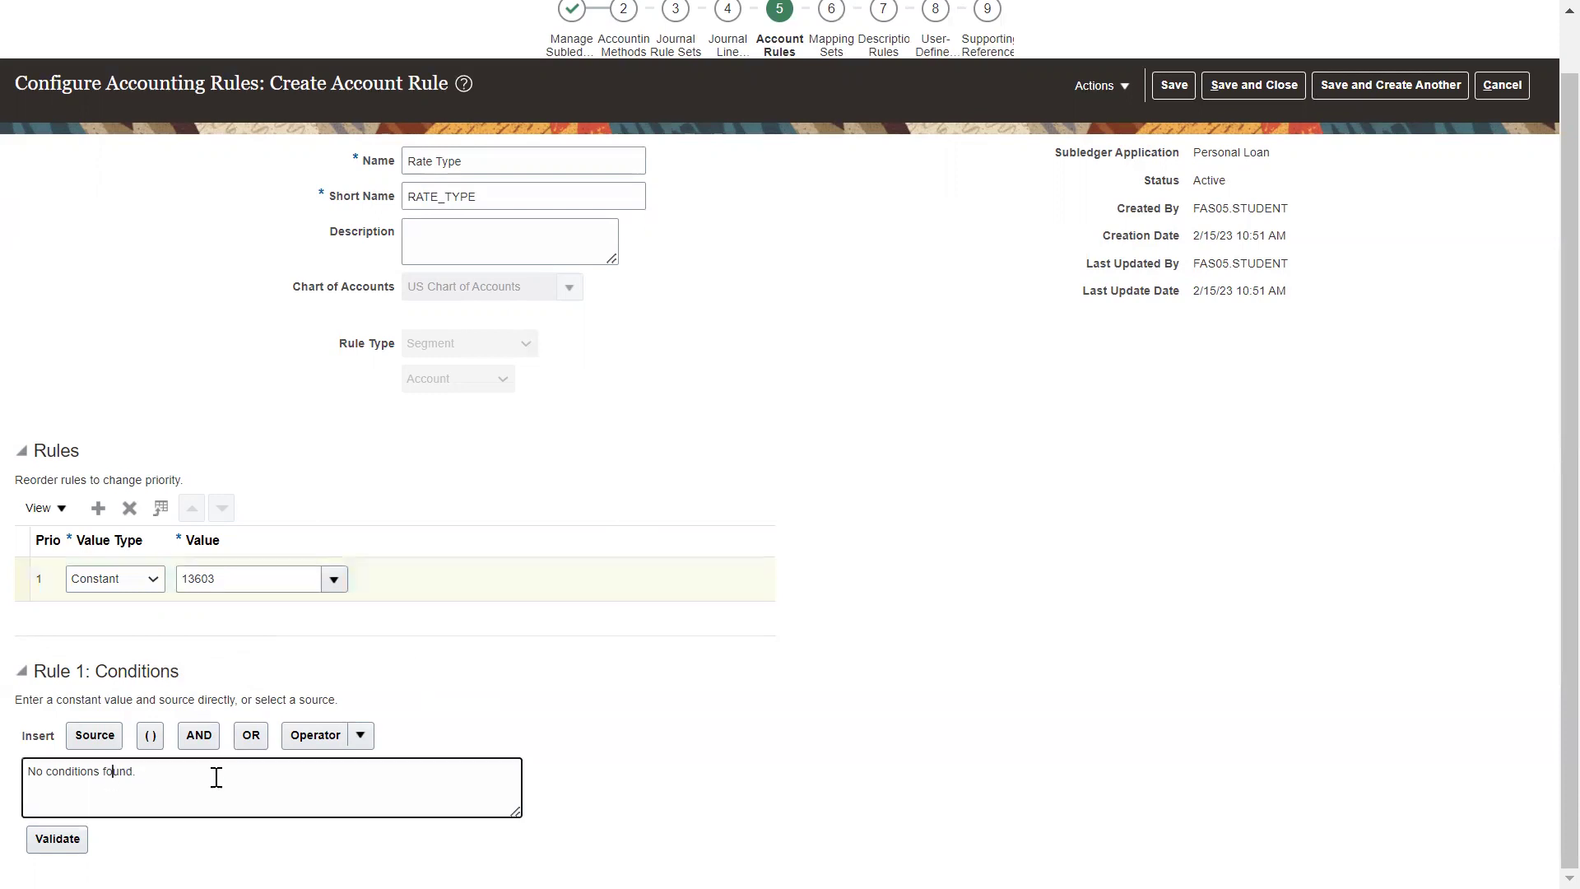
{"action": "left_click", "coordinate": [655, 502]}
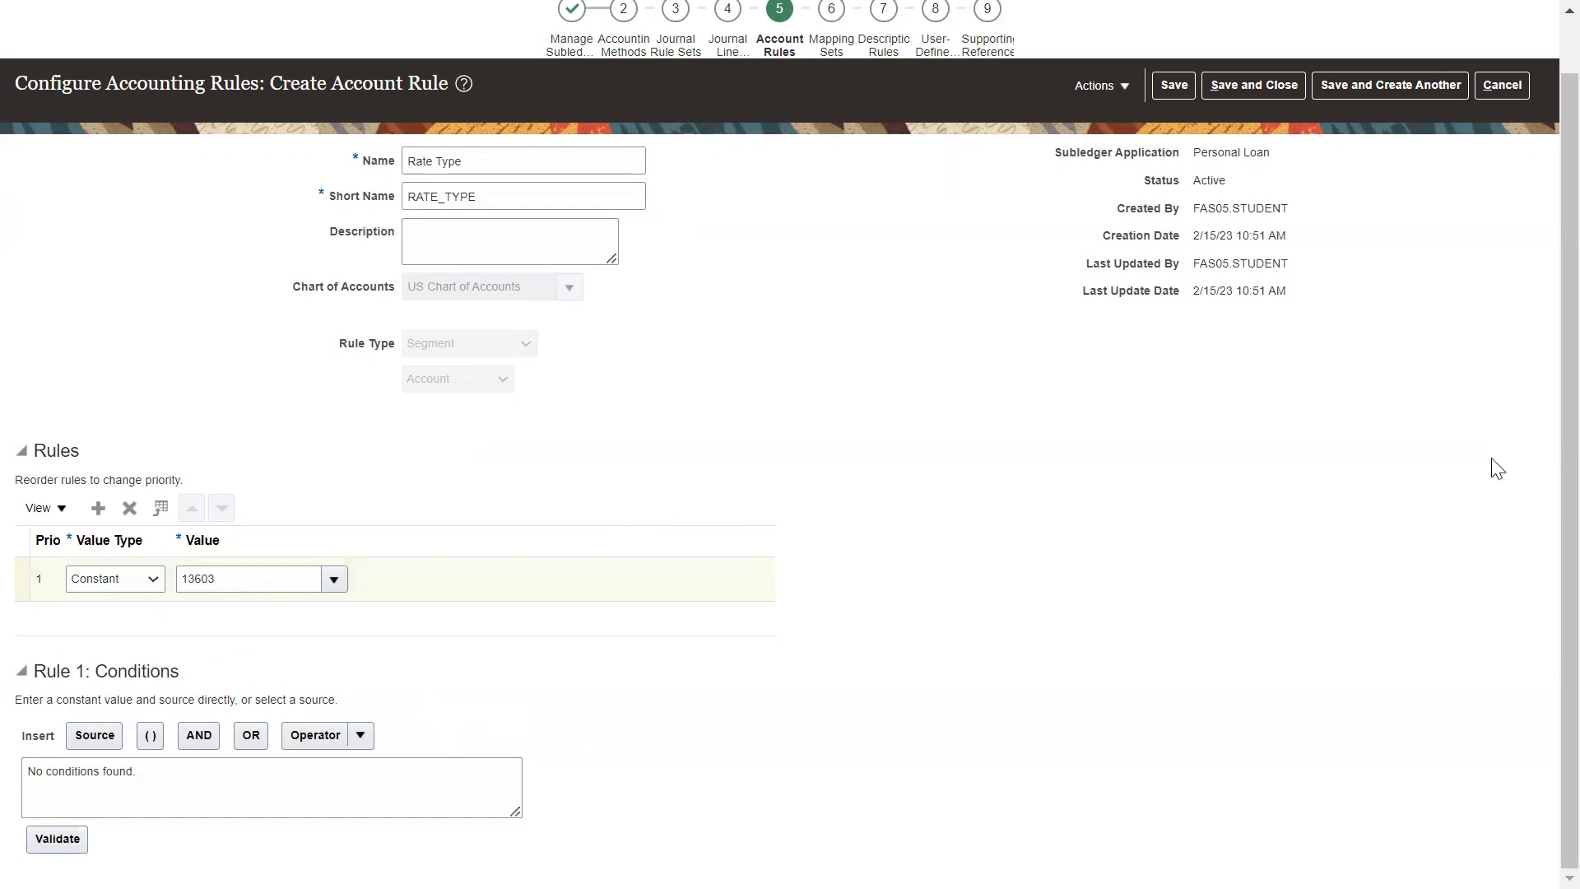
{"action": "scroll", "coordinate": [1546, 461], "scroll_direction": "up", "scroll_amount": 1}
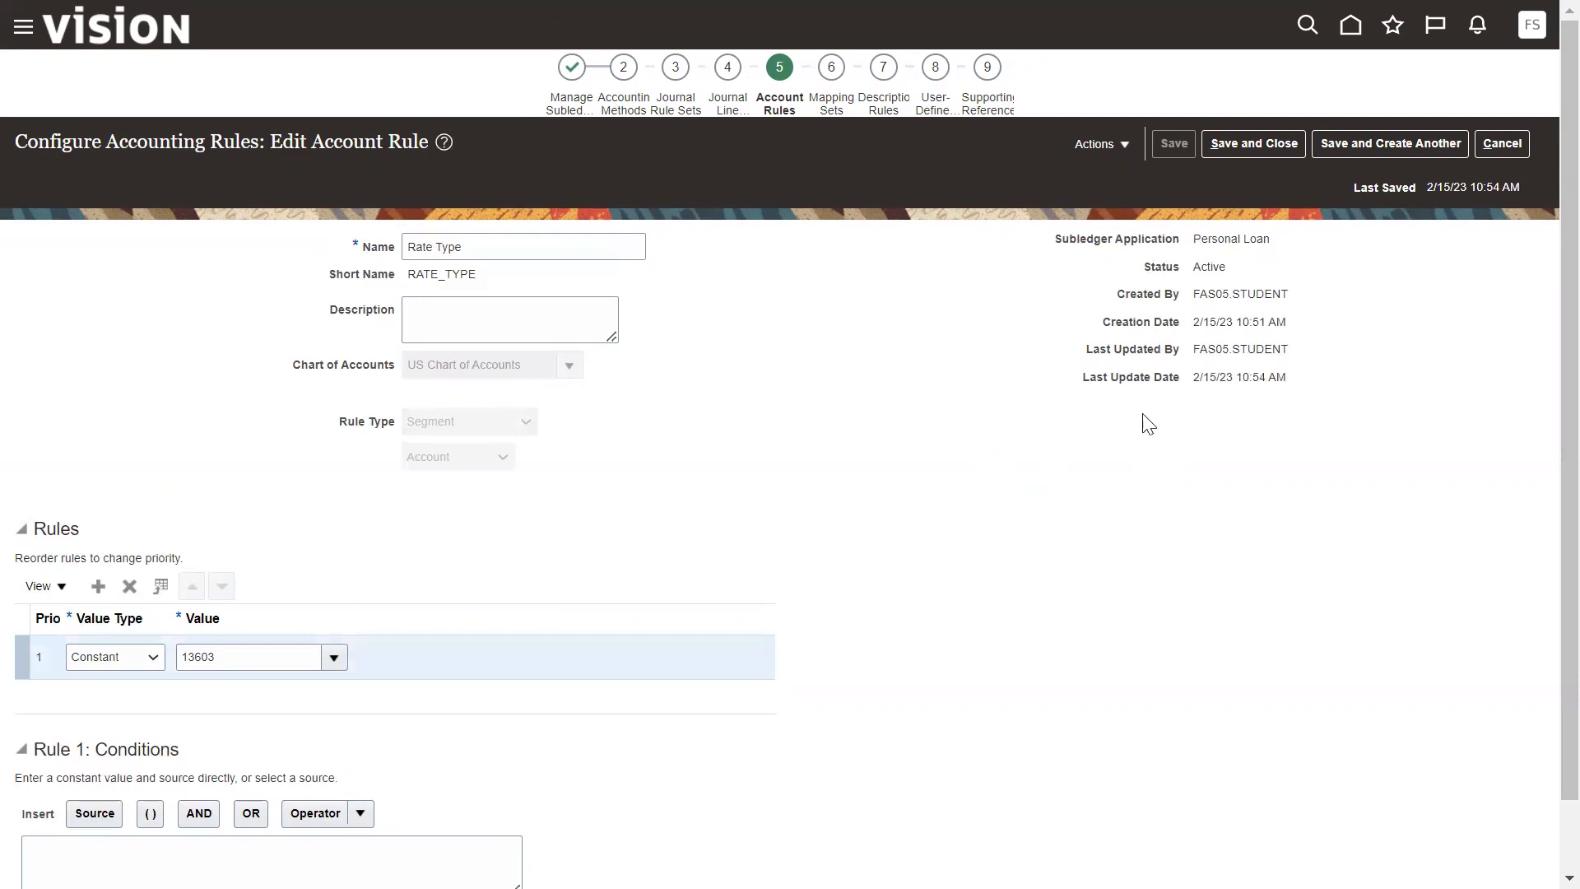
{"action": "left_click", "coordinate": [1228, 143]}
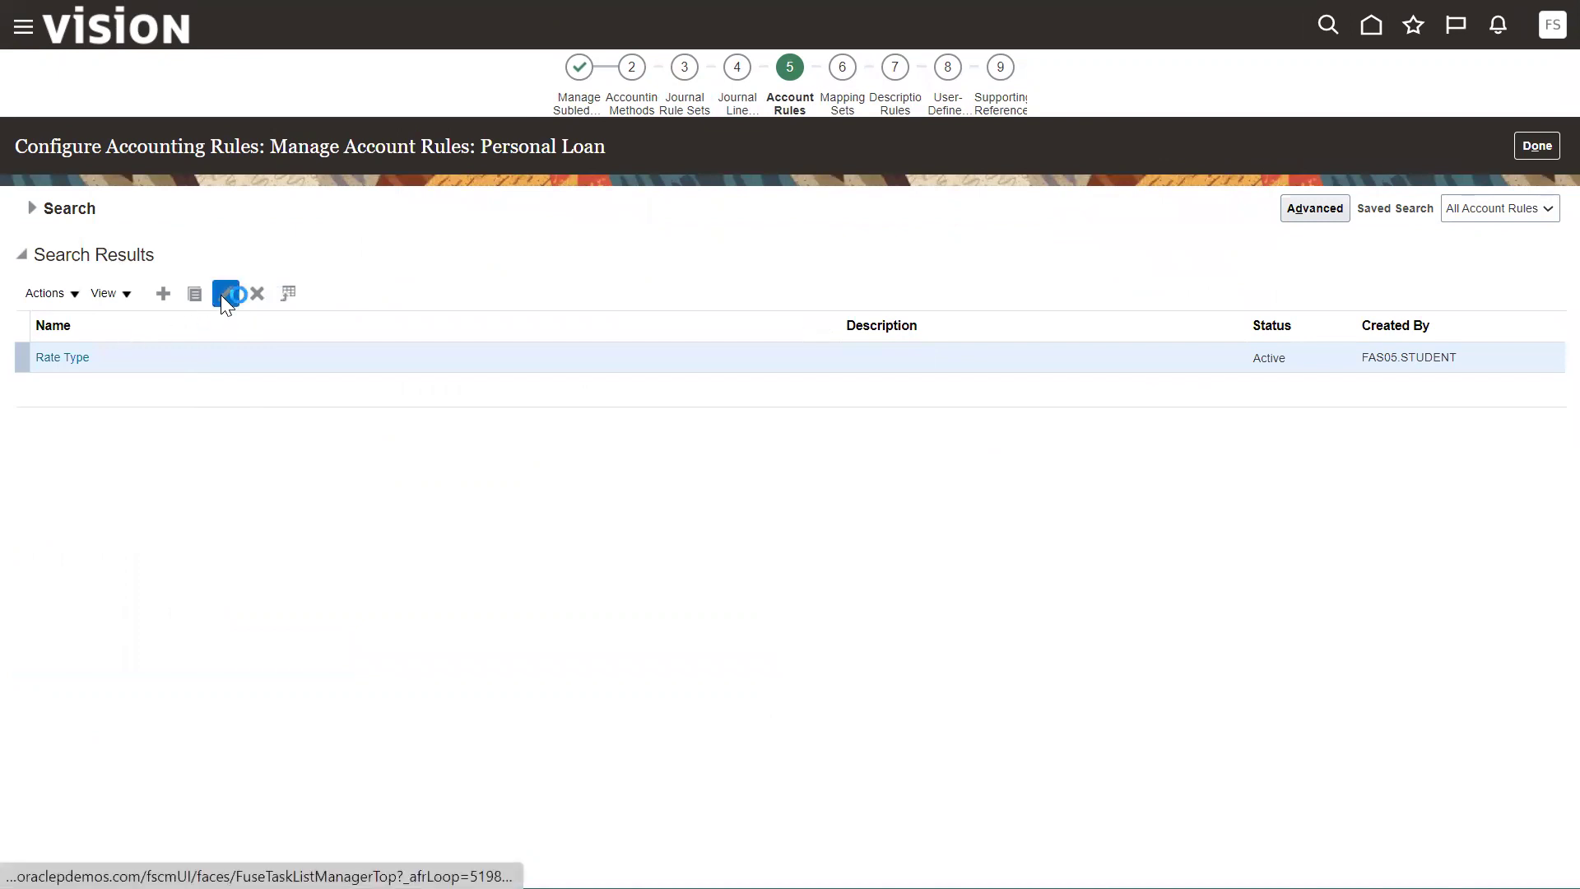
Reopen Rate Type for editing and check its Active status under Actions > Change Status
{"action": "left_click", "coordinate": [226, 294]}
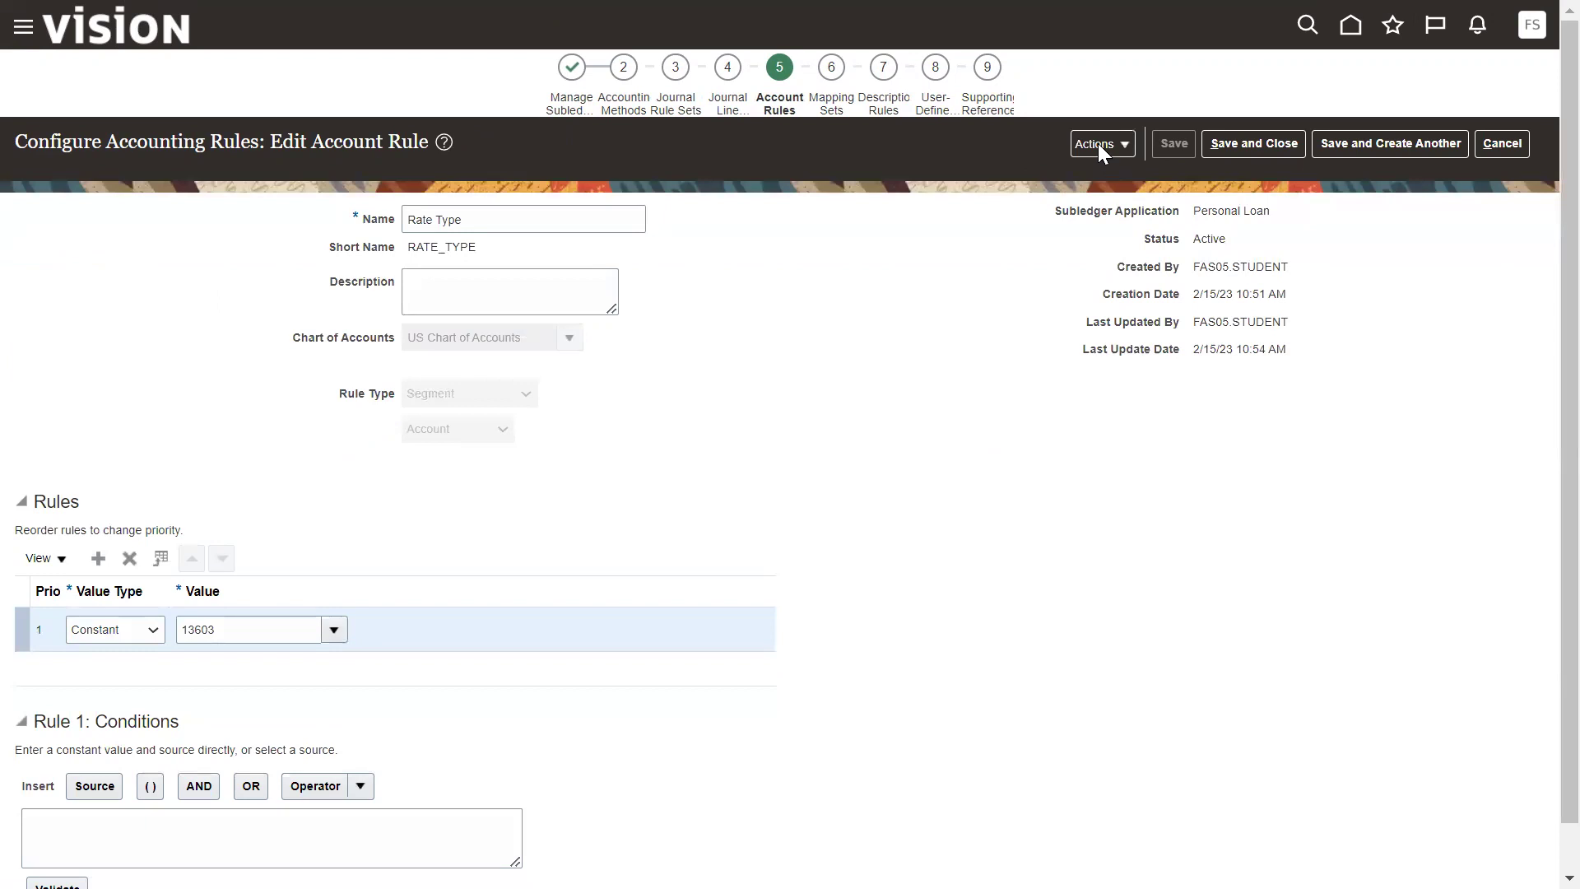
{"action": "left_click", "coordinate": [1099, 145]}
{"action": "mouse_move", "coordinate": [1166, 237]}
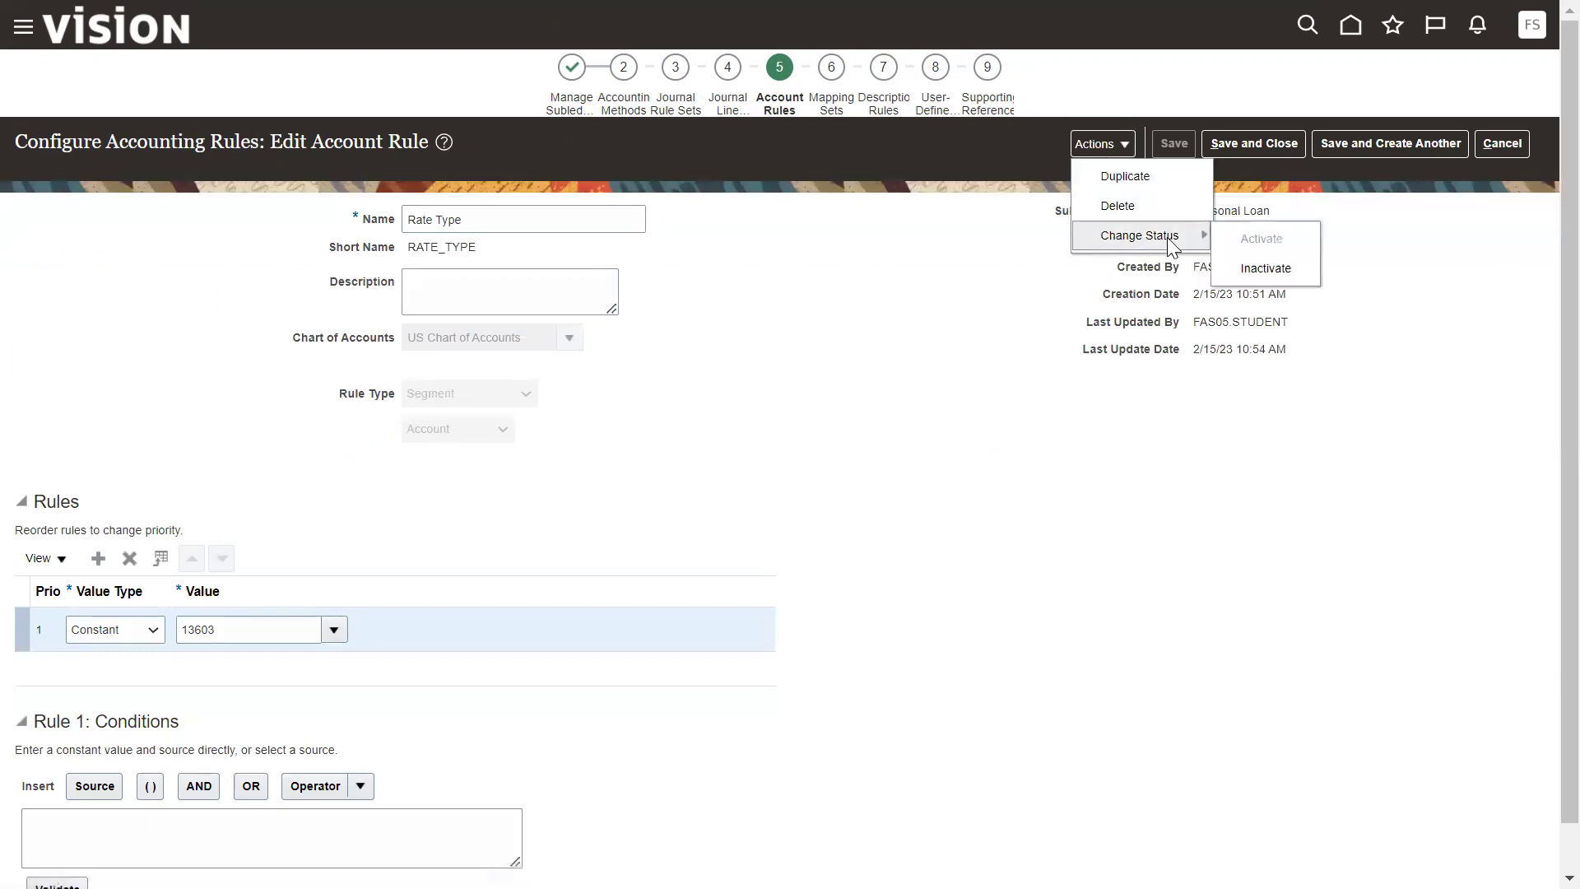
{"action": "left_click", "coordinate": [1023, 403]}
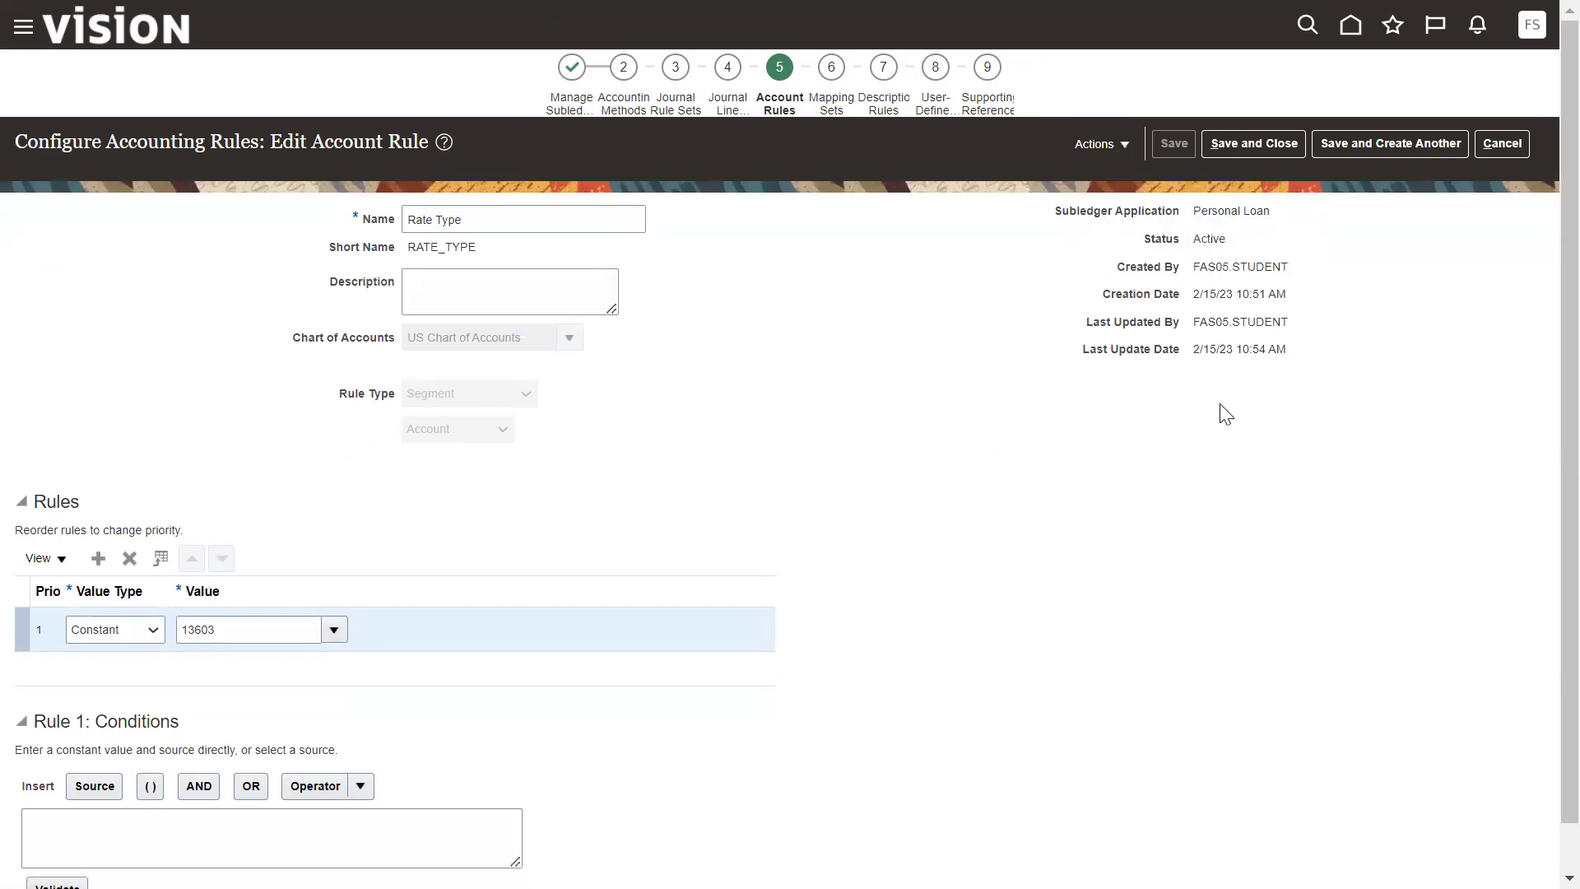
{"action": "double_click", "coordinate": [1206, 239]}
{"action": "left_click", "coordinate": [929, 393]}
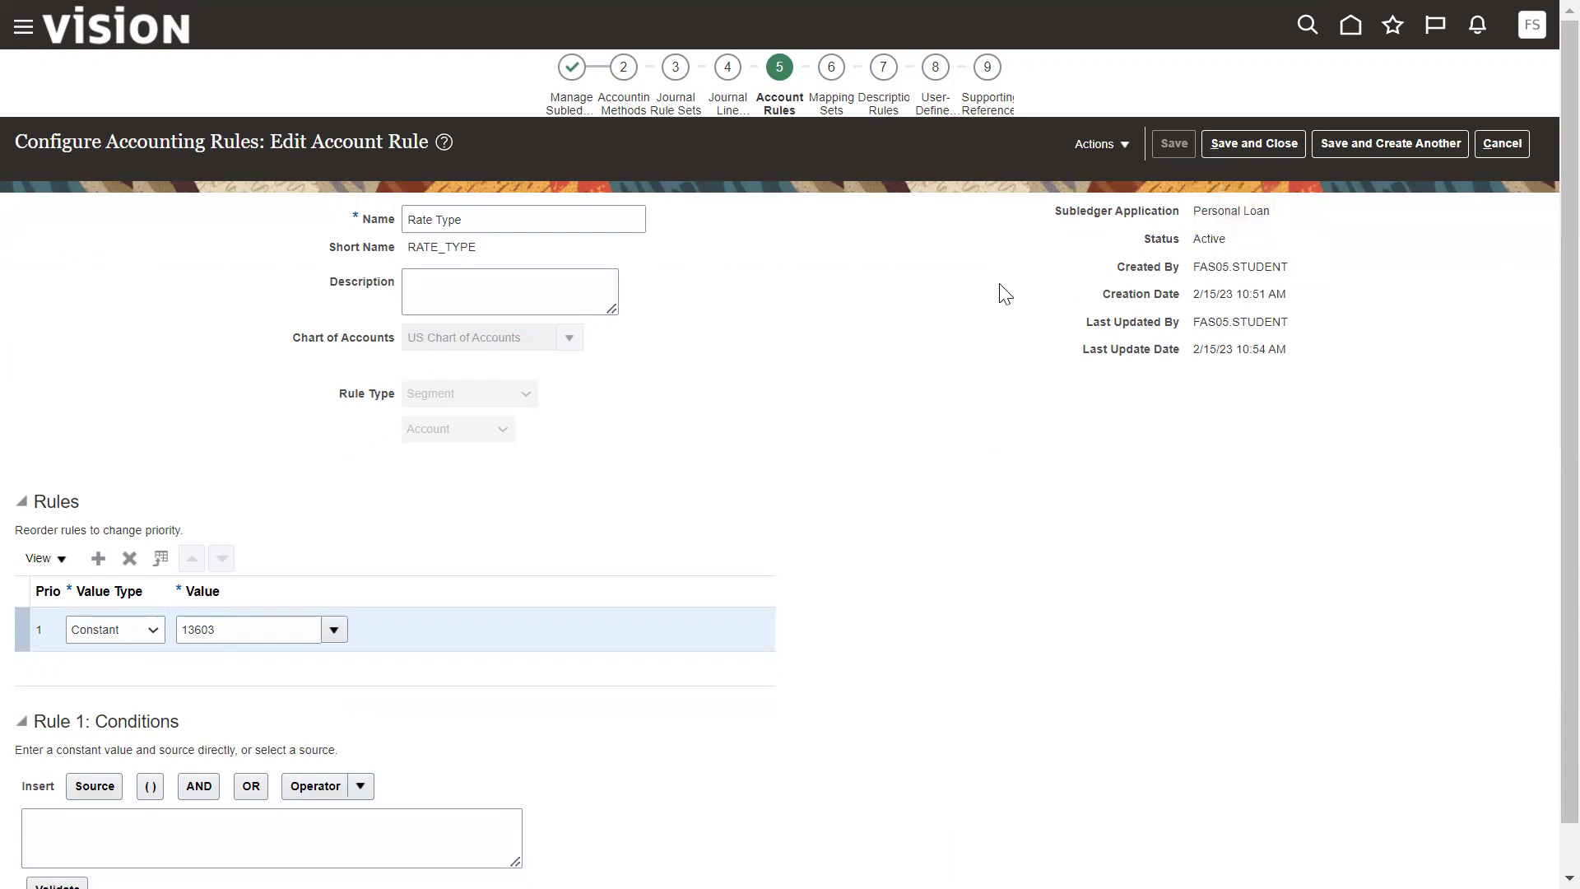